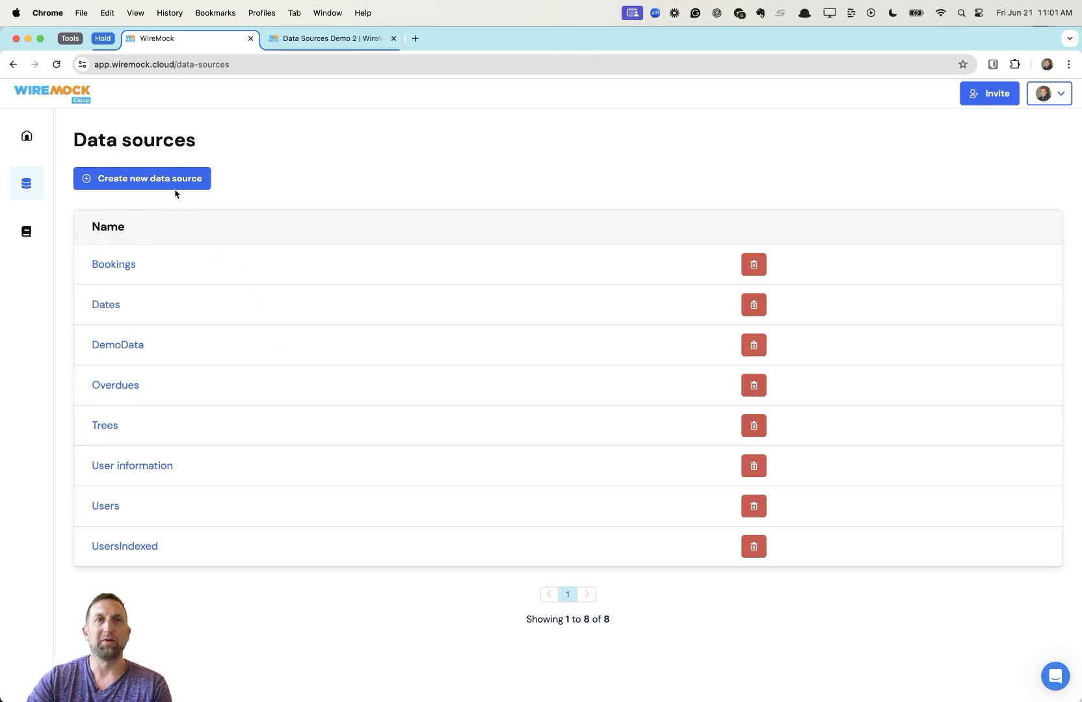
- Start a new data source and load overdues.csv from the Downloads folder as its CSV file
left_click(150, 185)
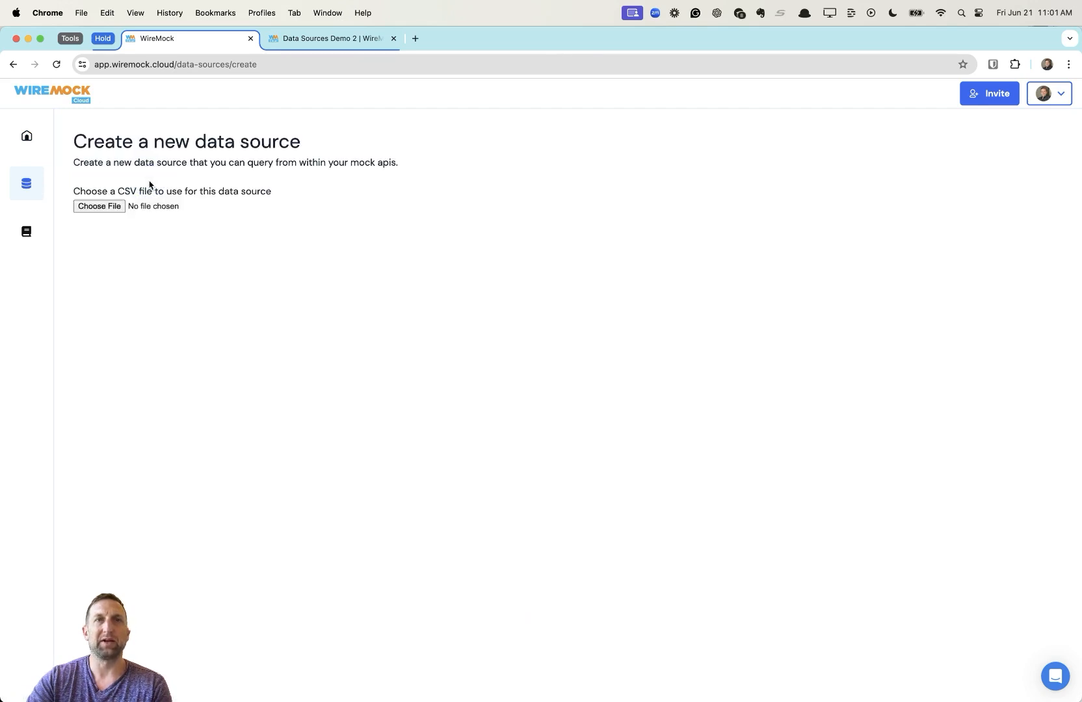
left_click(104, 207)
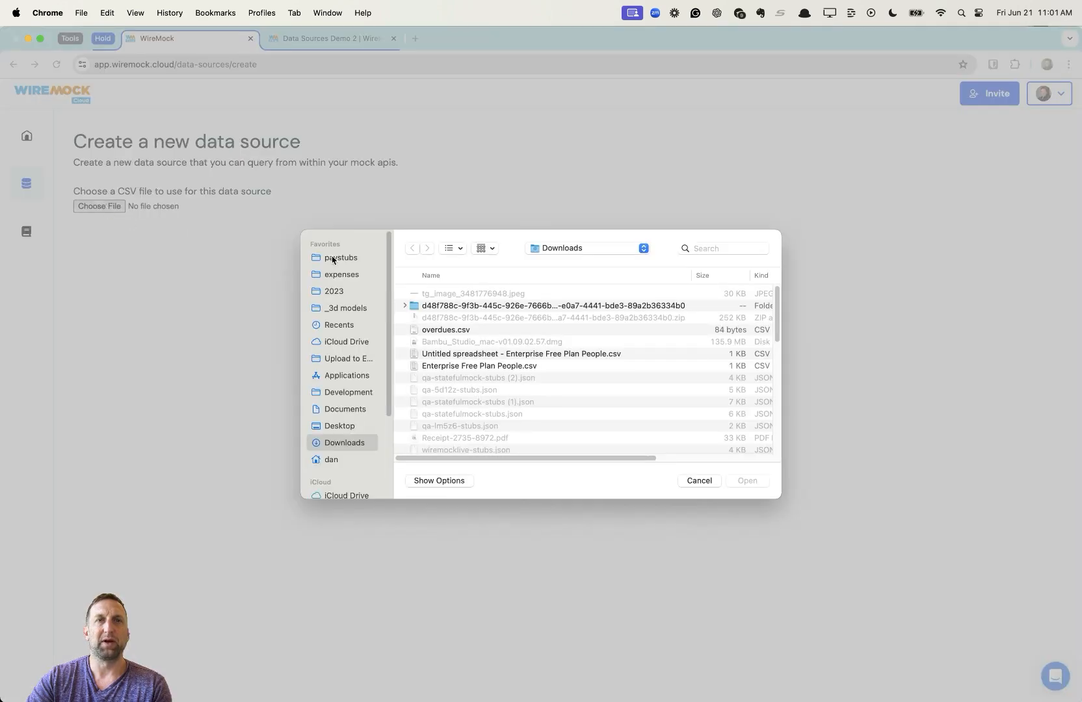
left_click(435, 330)
left_click(747, 482)
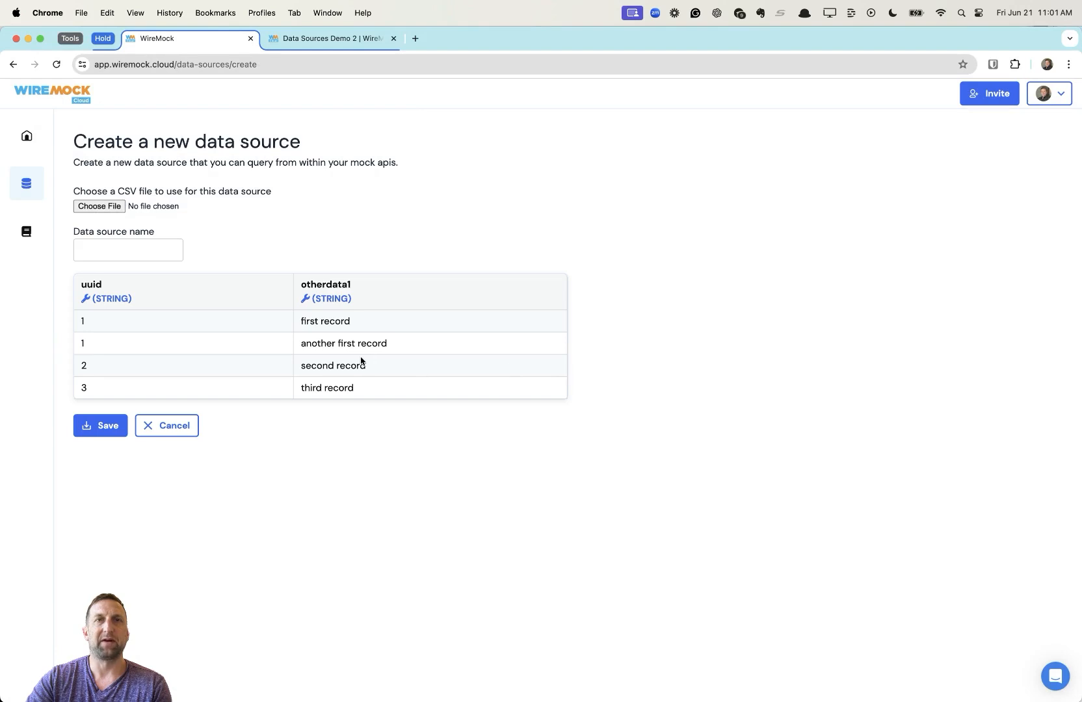
- Set the uuid column's type to Integer in the new data source
left_click(113, 300)
left_click(128, 345)
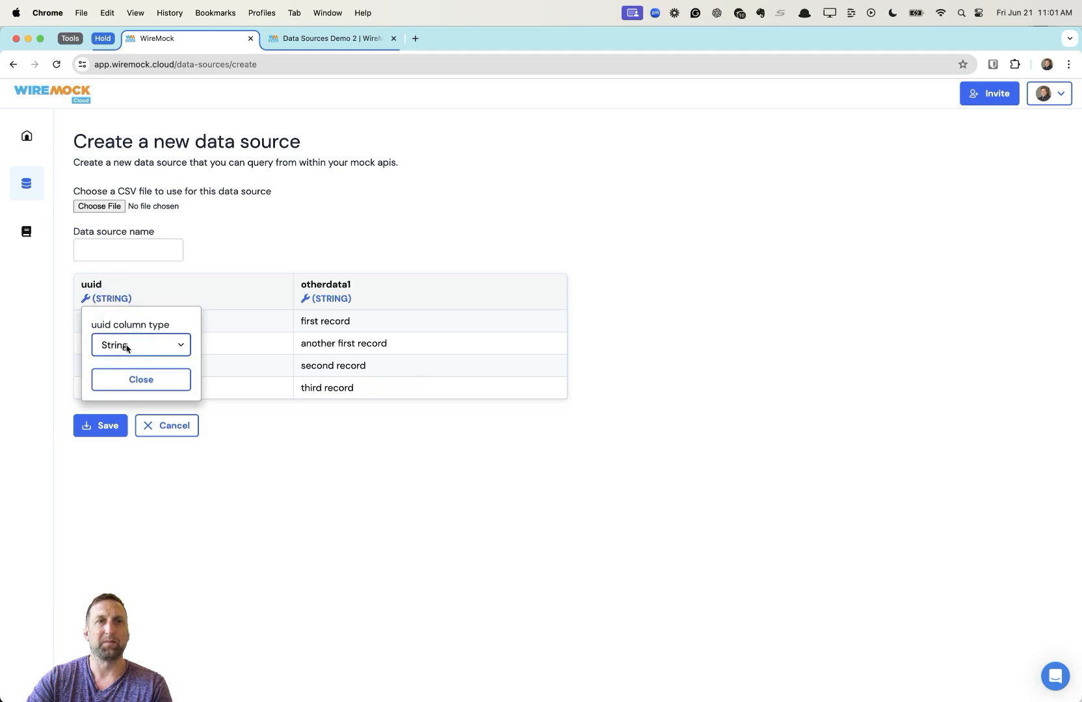
left_click(128, 338)
left_click(124, 359)
- Name the new data source Demo1 and save it
left_click(114, 420)
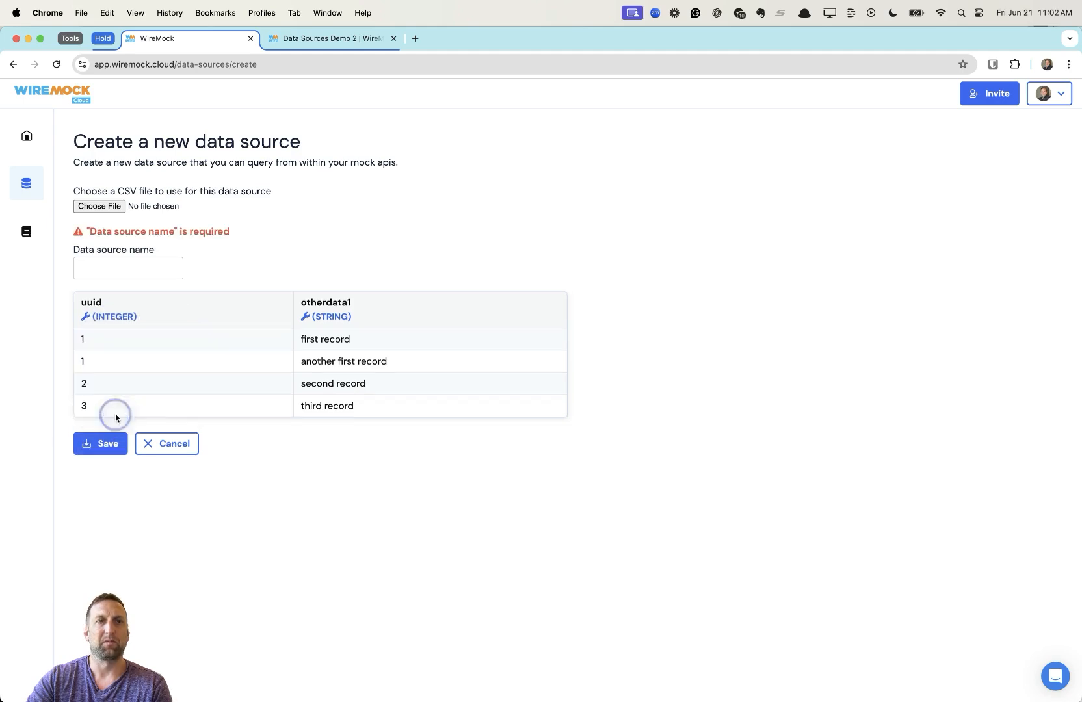
left_click(119, 275)
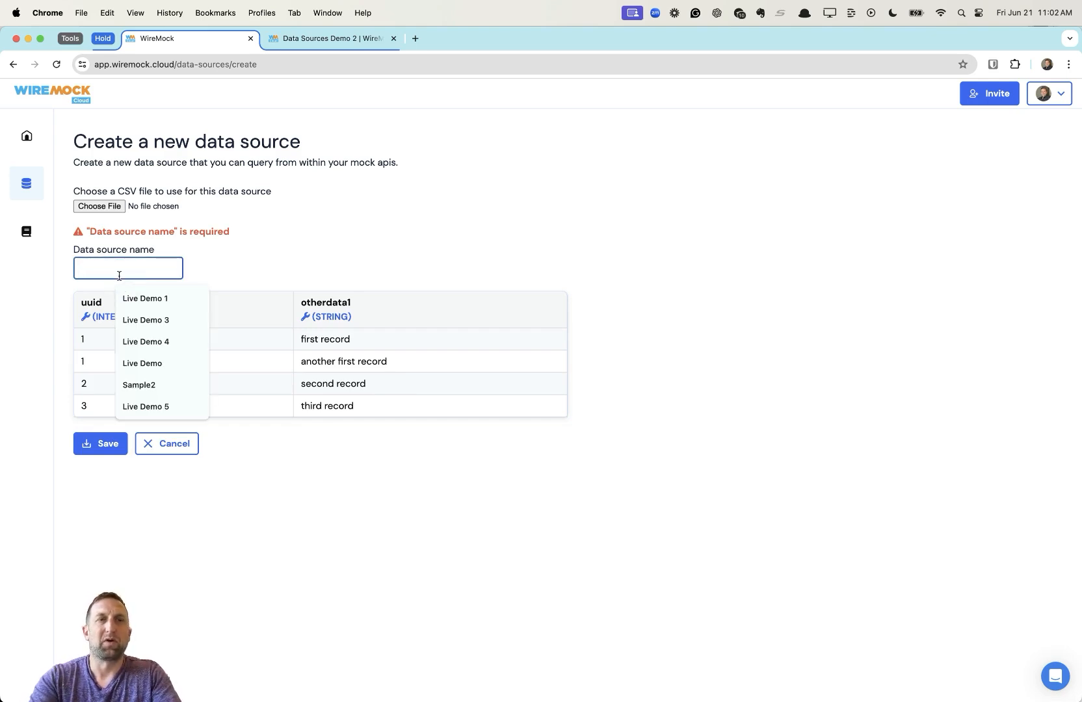
type("Demo1")
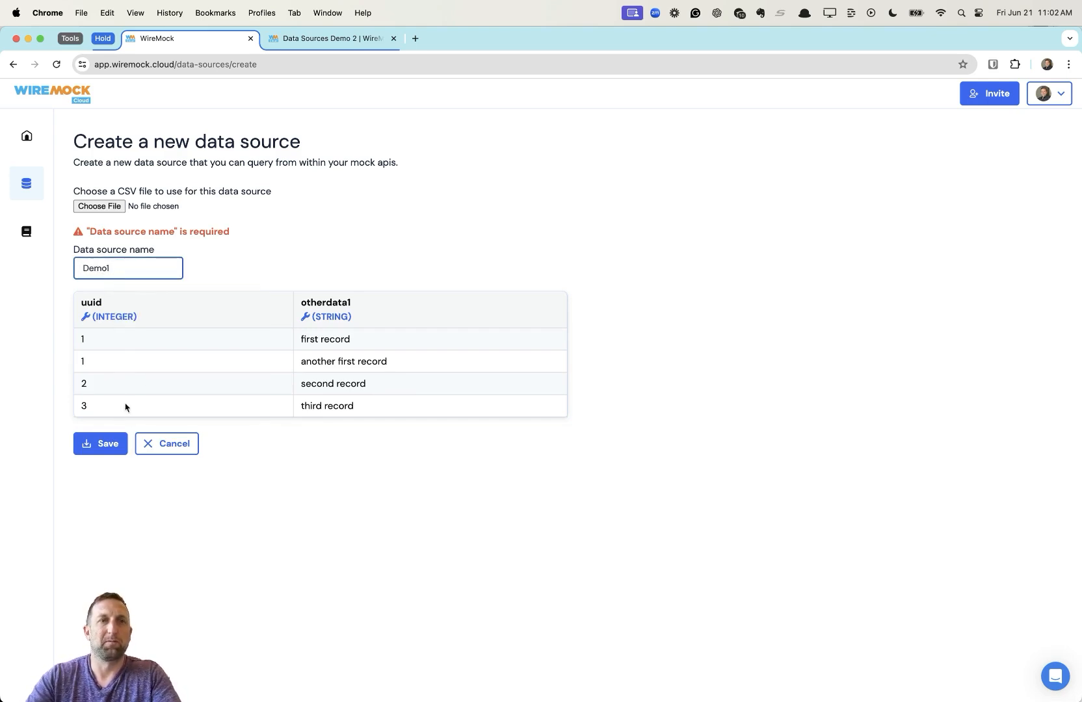
left_click(108, 449)
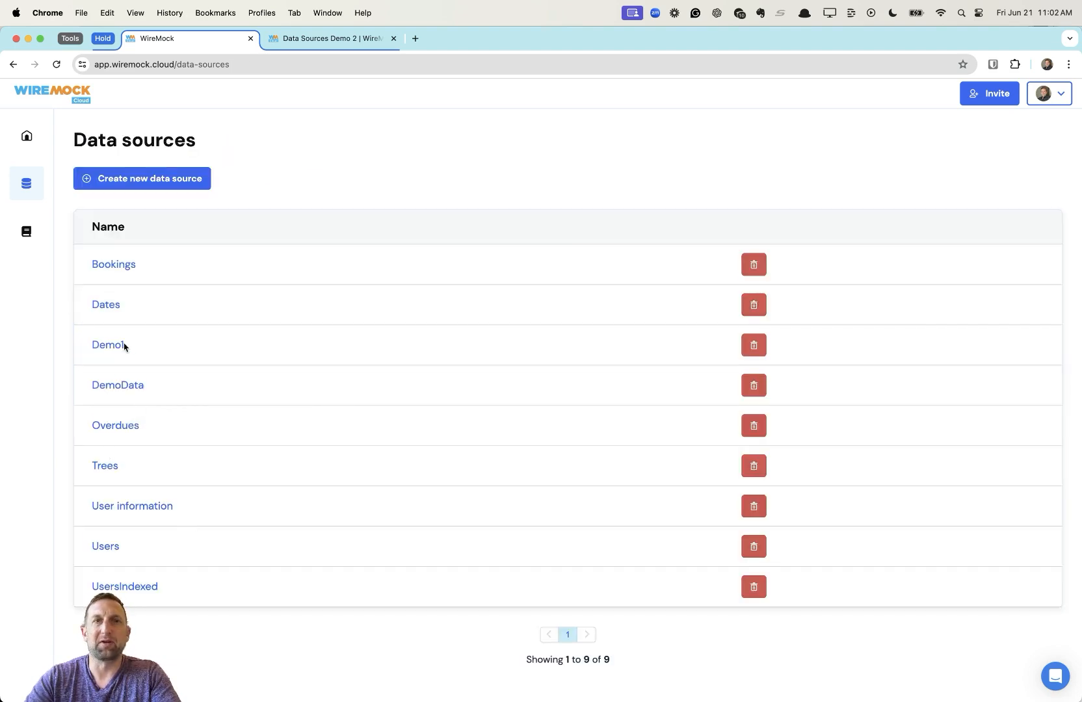
- Open the Demo1 data source, view its sharing options, and close them without sharing it
left_click(113, 348)
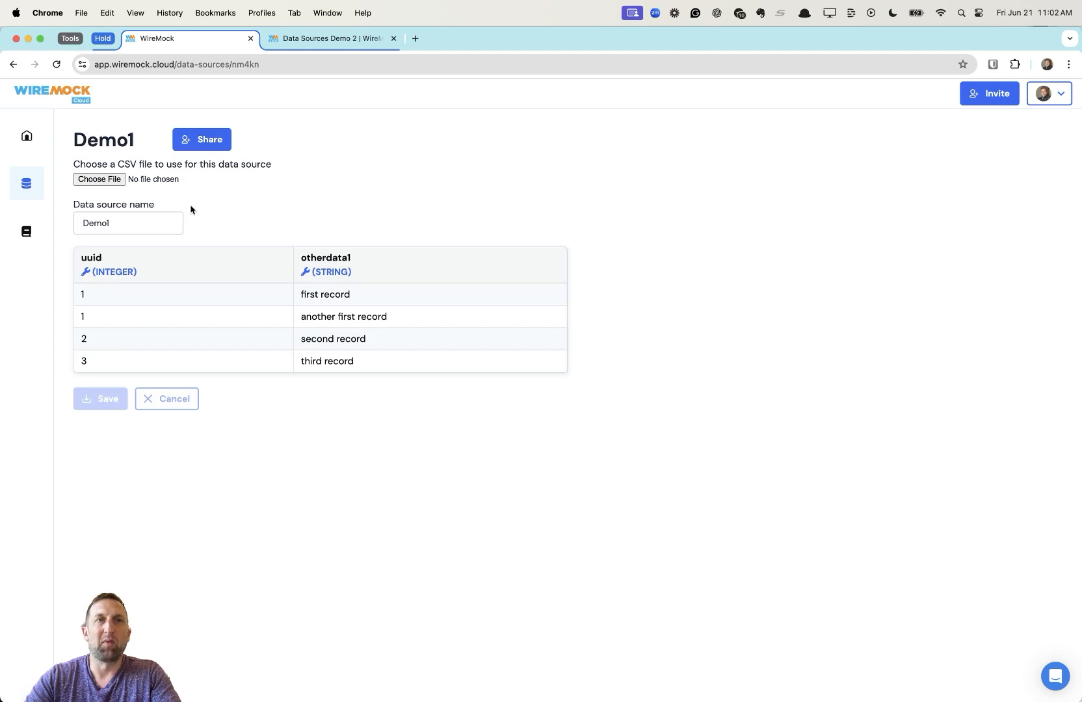
left_click(217, 143)
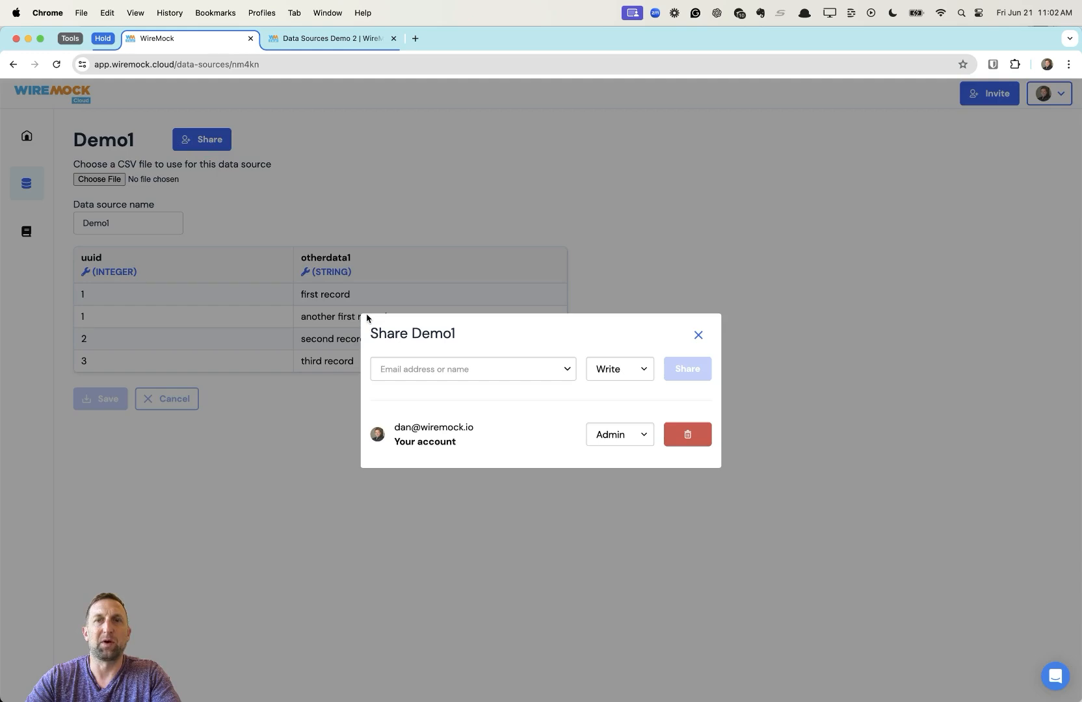
left_click(698, 335)
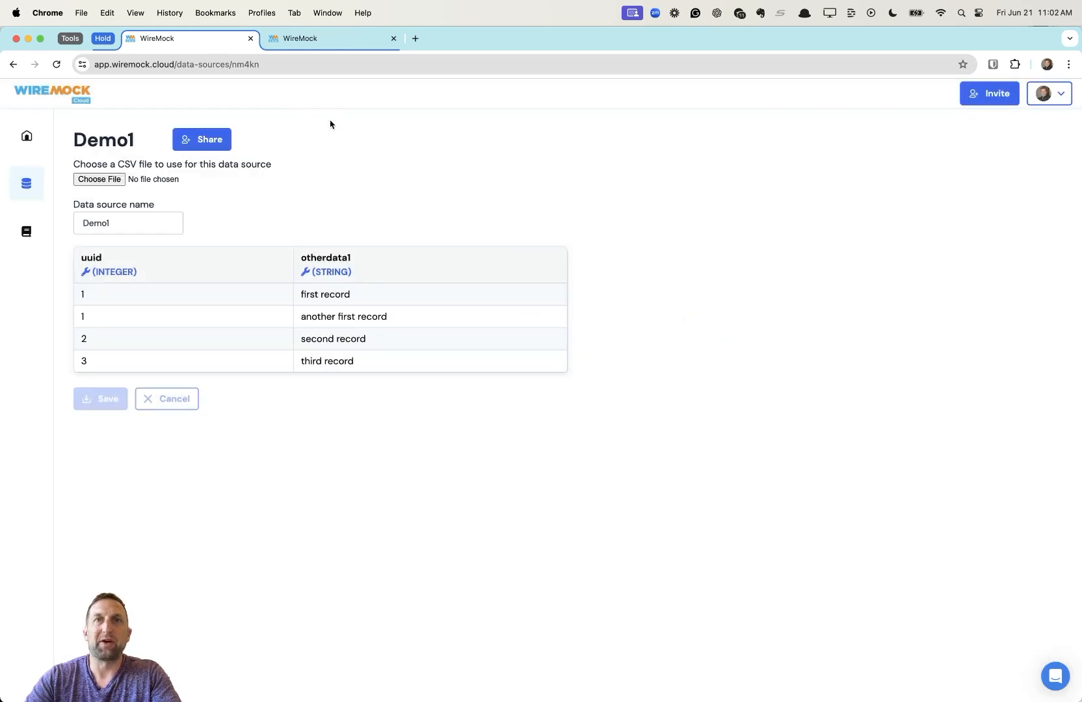
- Open the Data Source Demo mock API in the other browser tab and examine its stub's data source and WHERE clause
left_click(328, 46)
left_click(168, 281)
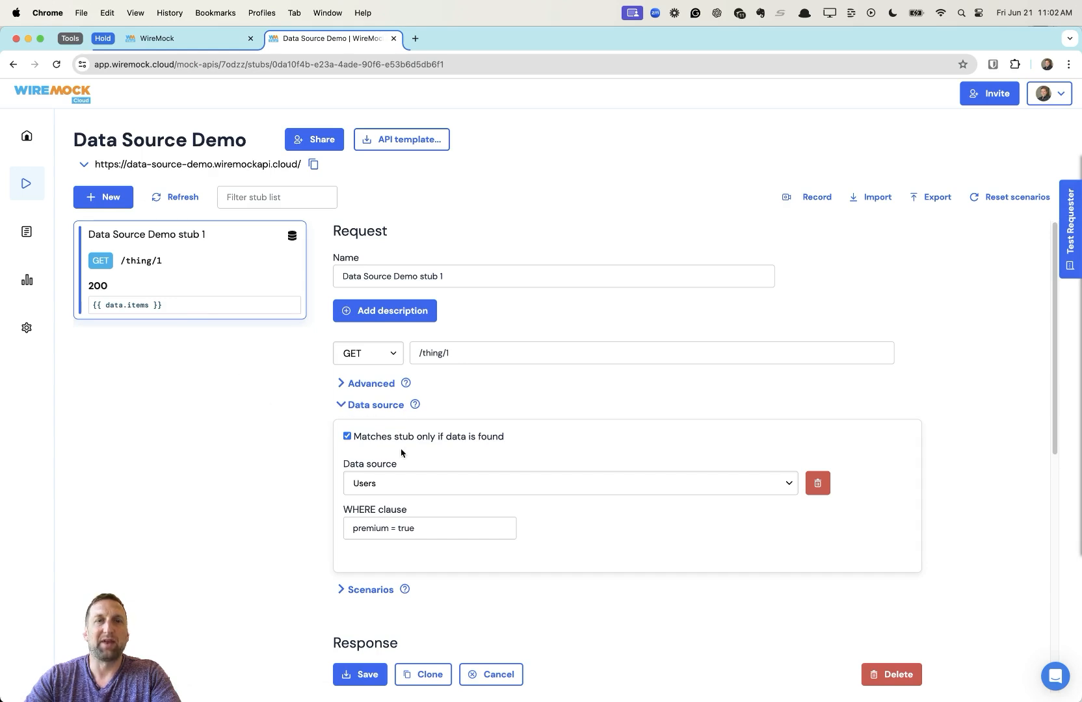
double_click(365, 528)
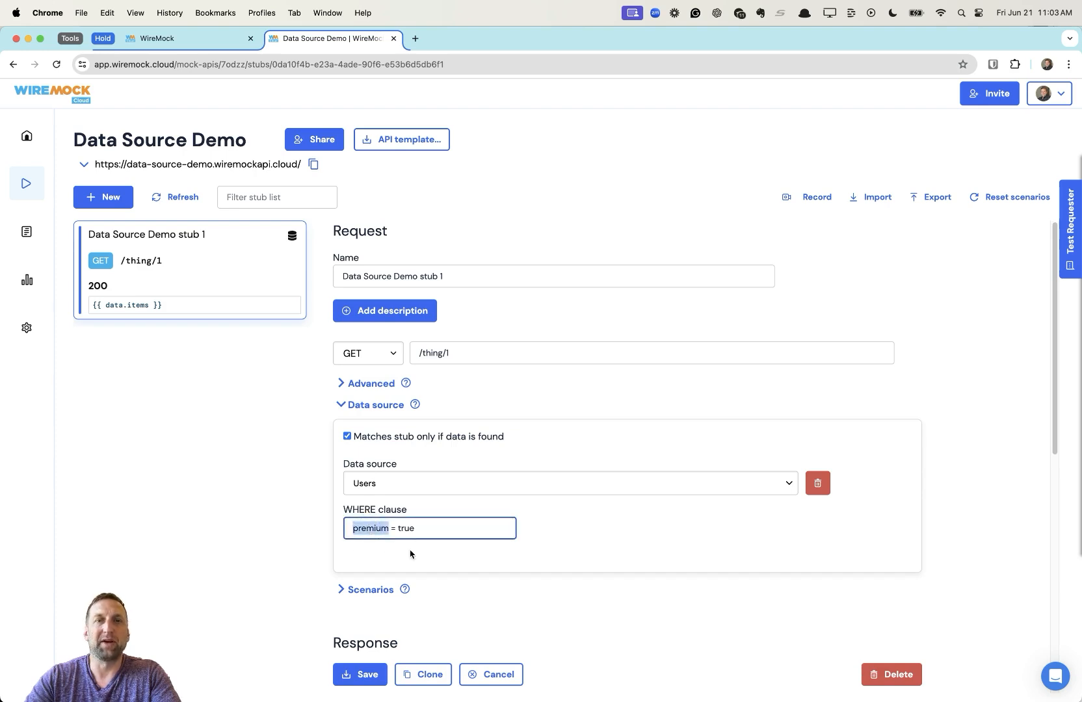
double_click(406, 528)
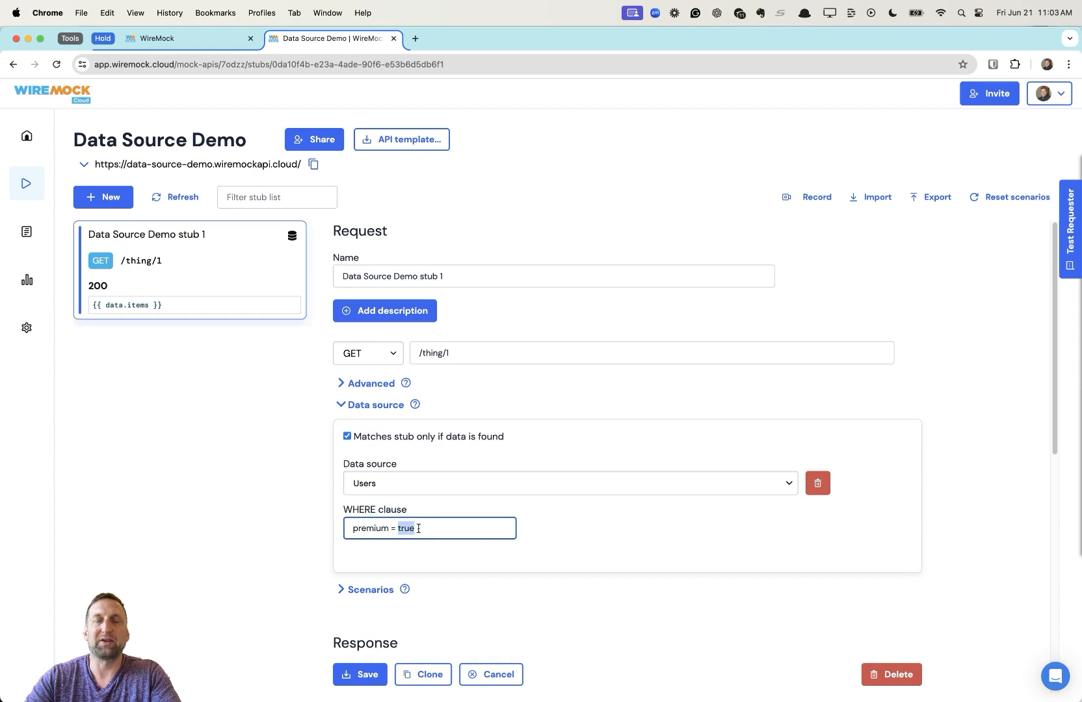
- Review the stub's response body and send a test GET request to /thing/1
scroll(445, 572, "down", 6)
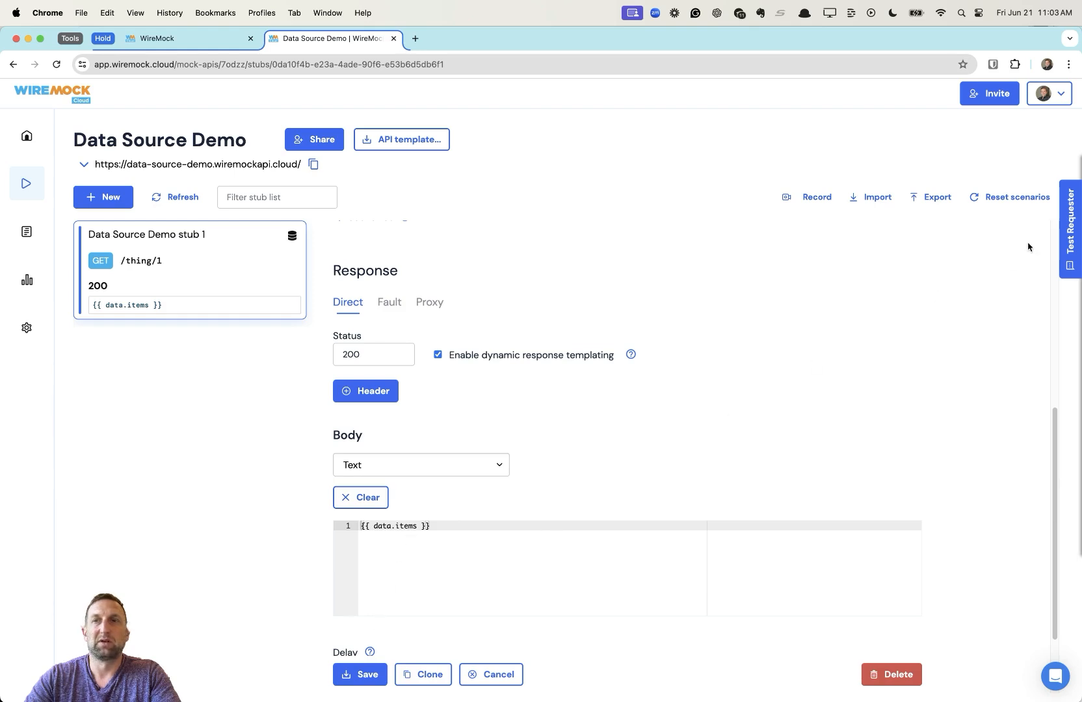
left_click(1072, 245)
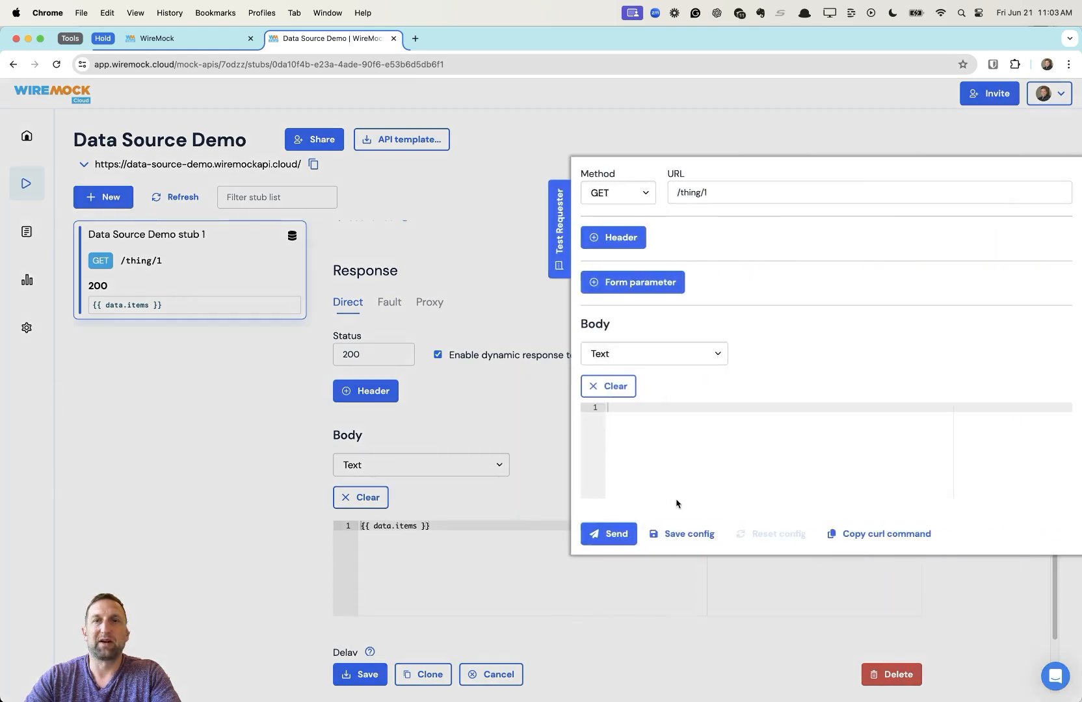
left_click(626, 535)
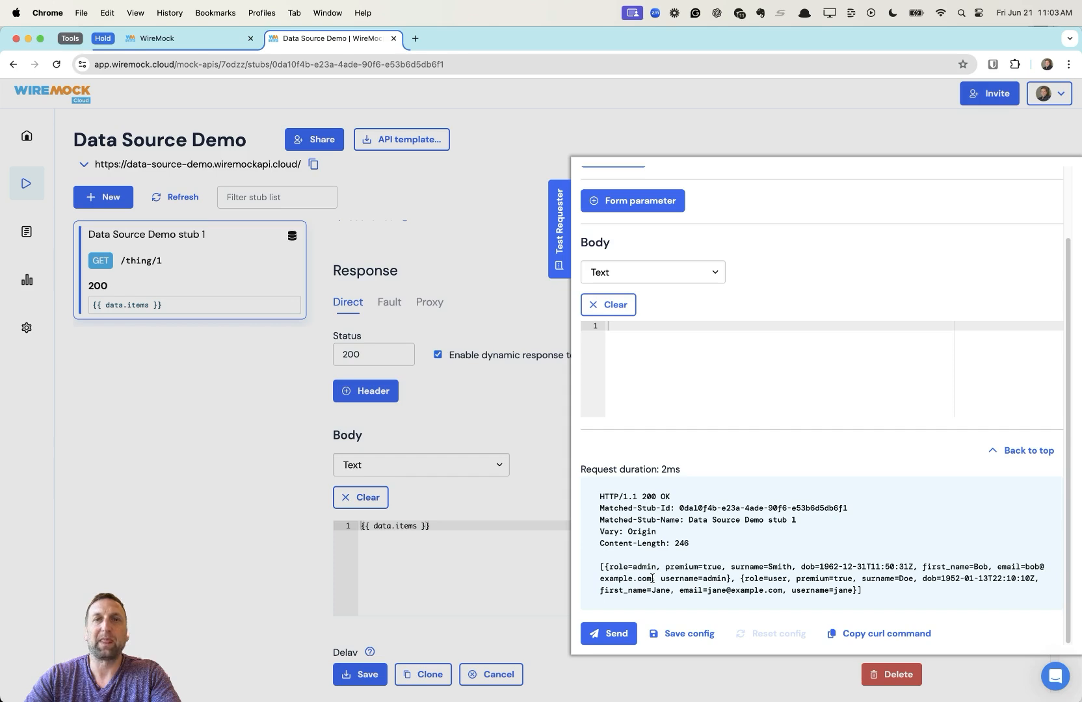
- Return to the mock API list, open Data Sources Demo 2, and examine the Get All Users Count stub's request and data source settings
mouse_move(46, 119)
left_click(19, 64)
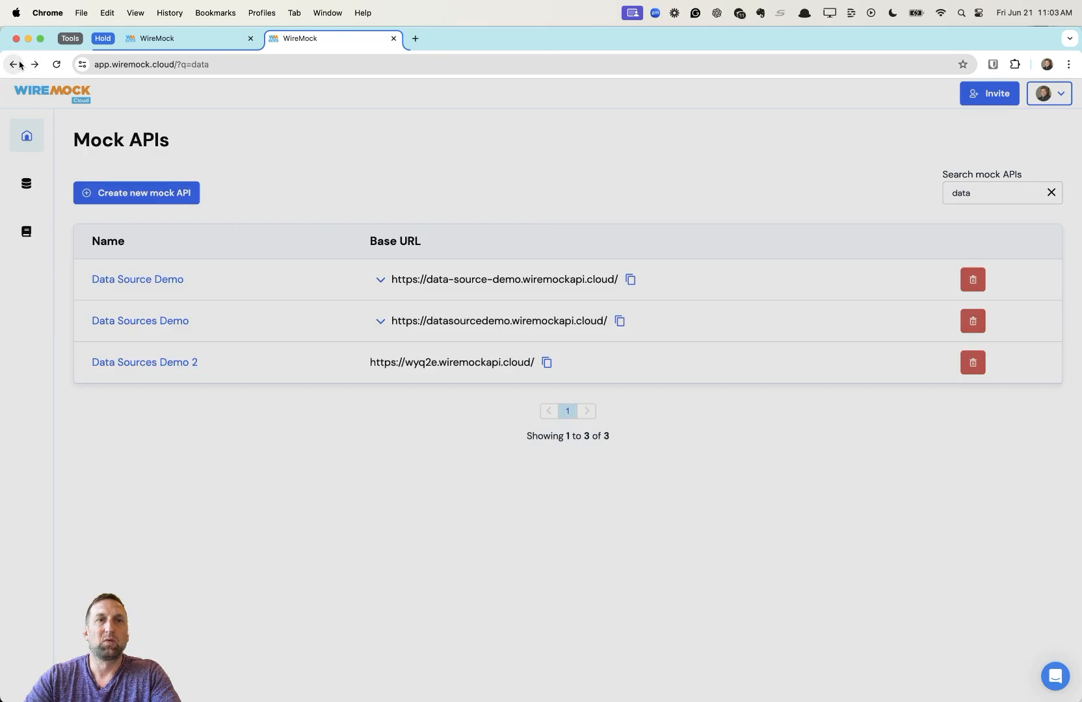
left_click(163, 365)
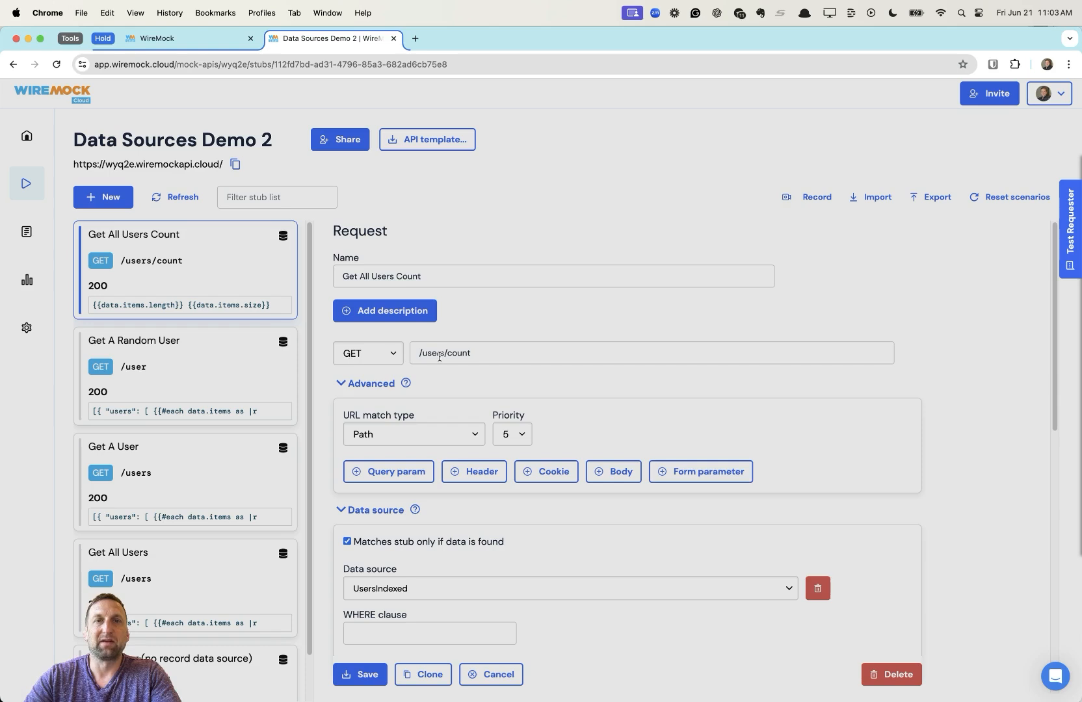
scroll(501, 455, "down", 2)
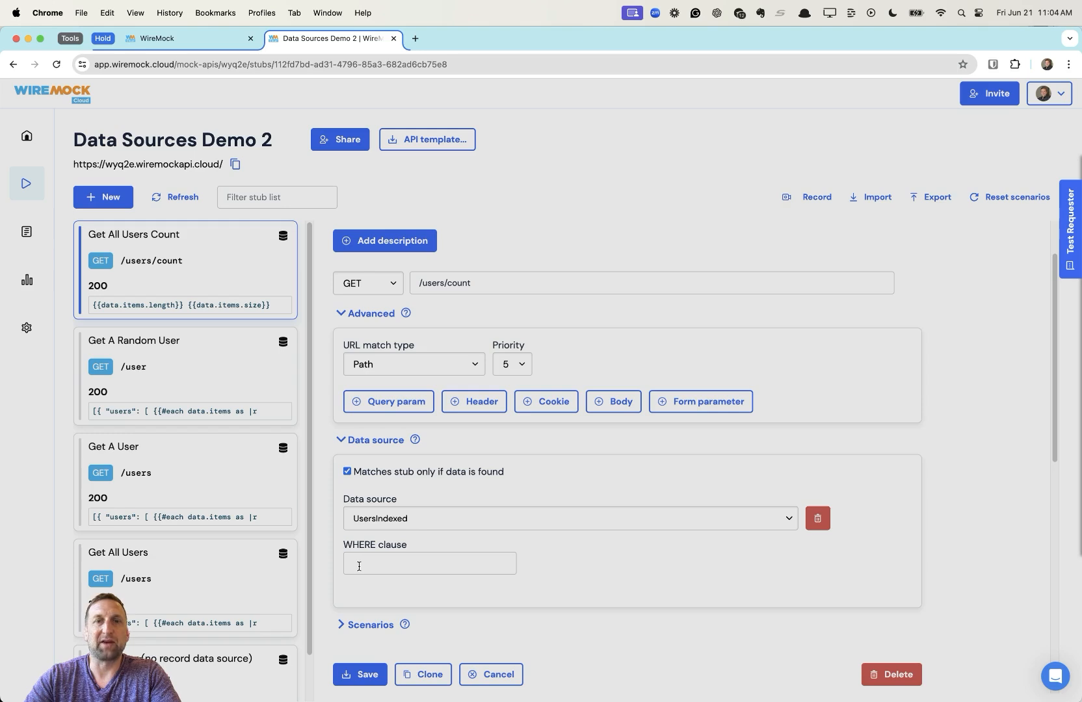
scroll(433, 569, "down", 5)
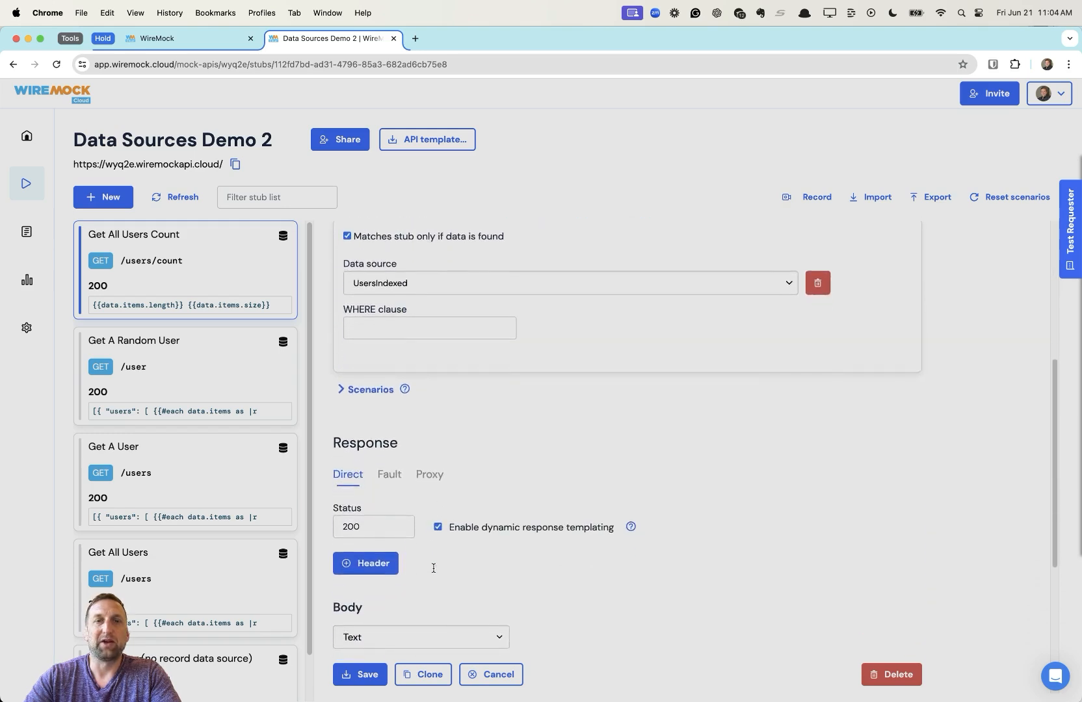
- Review the Get All Users Count response body and send a test GET request to /users/count
scroll(473, 503, "down", 3)
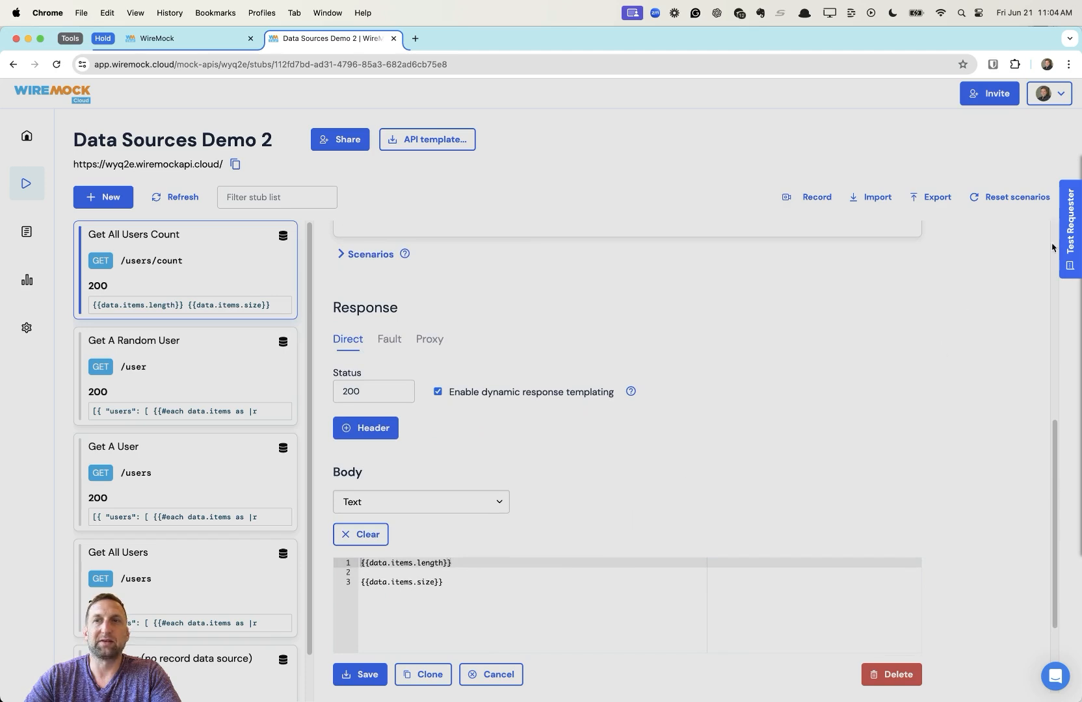
left_click(1078, 238)
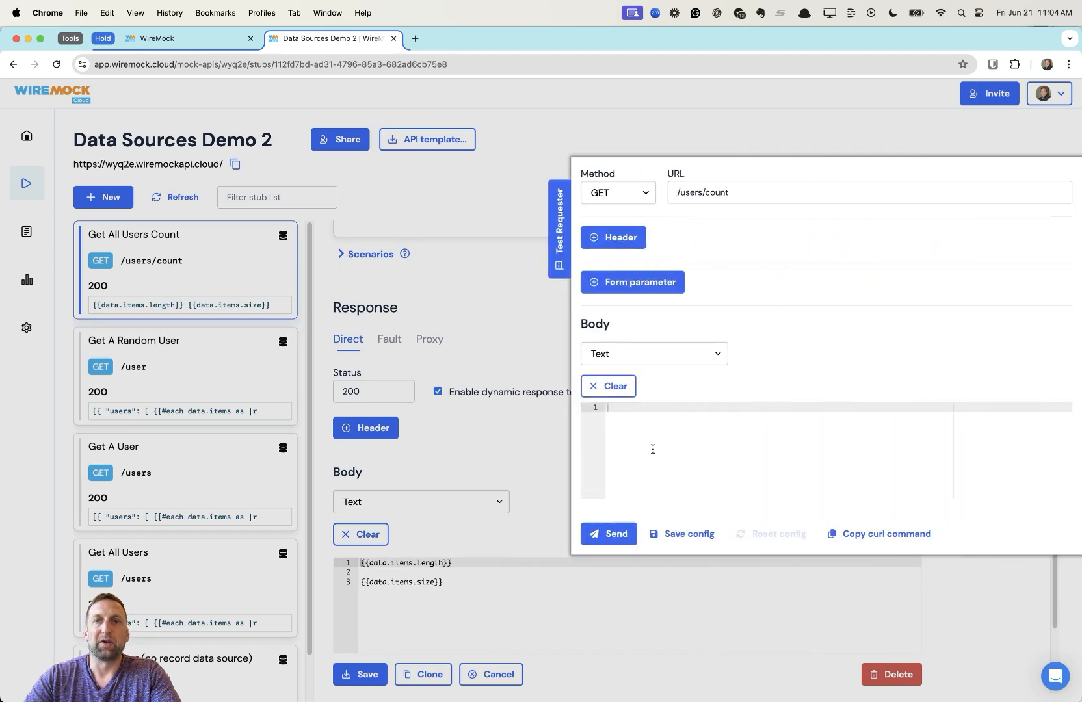
left_click(611, 534)
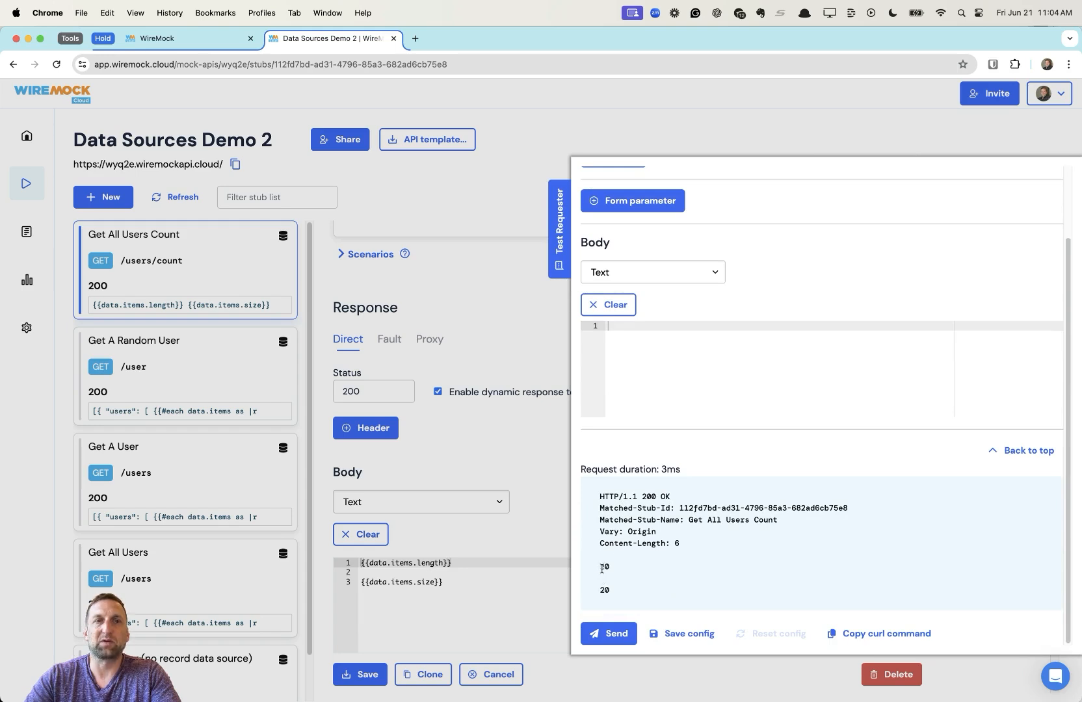
- Open the Get A Random User stub and examine the random id expression in its data source WHERE clause
left_click(253, 384)
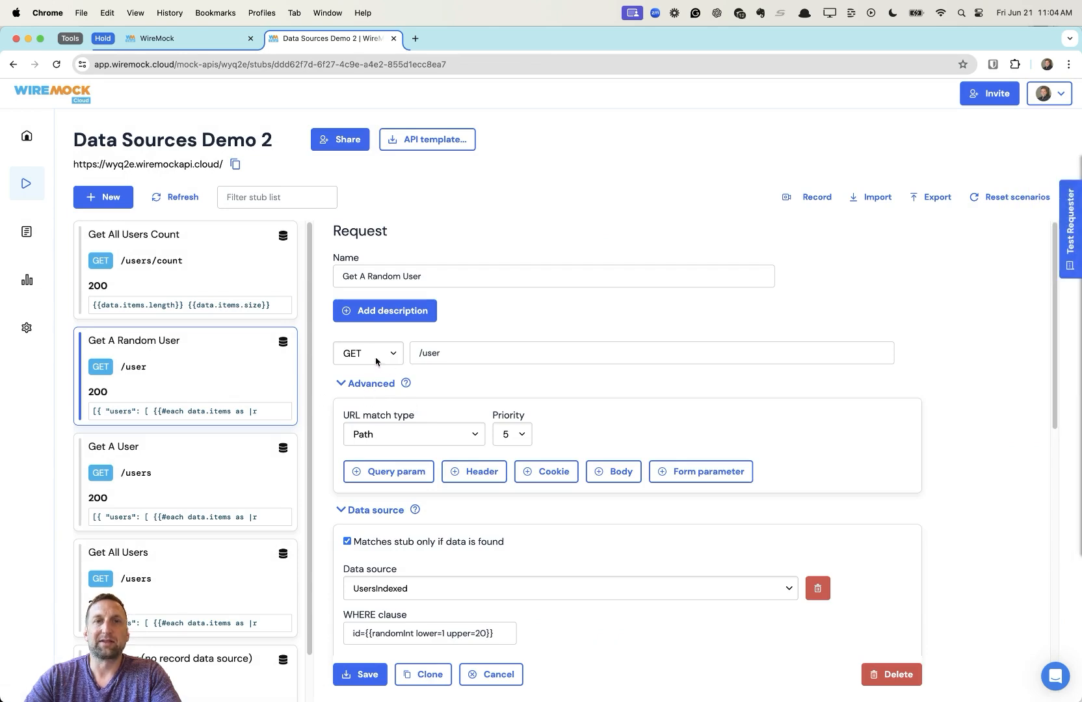
scroll(475, 528, "down", 2)
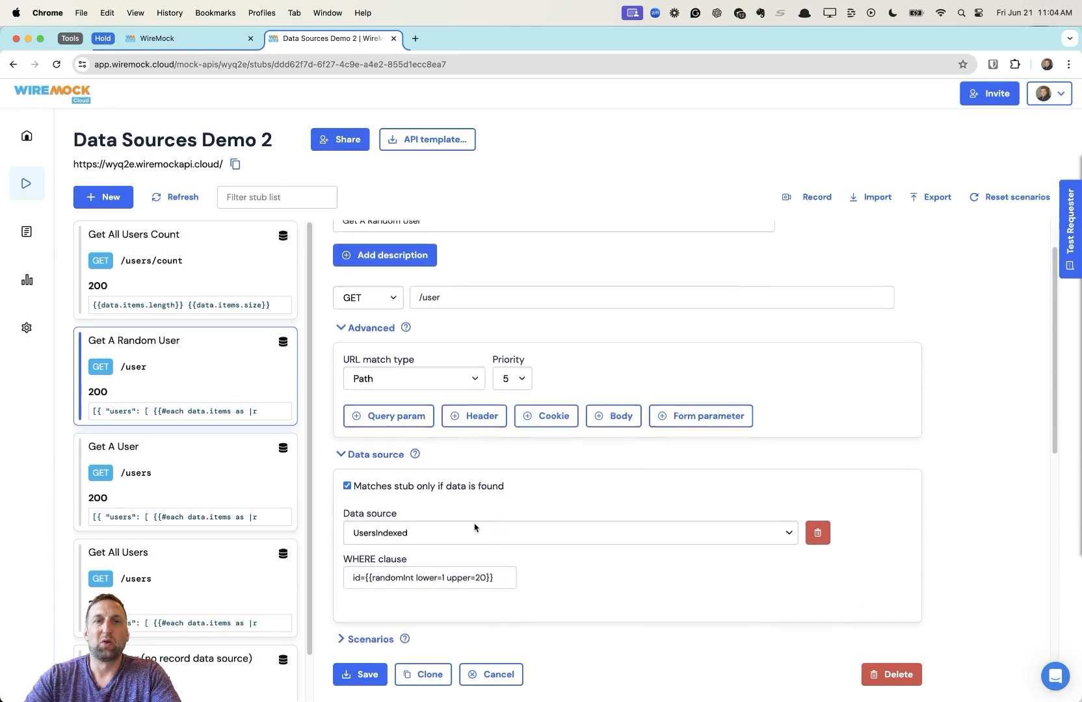
scroll(475, 528, "down", 1)
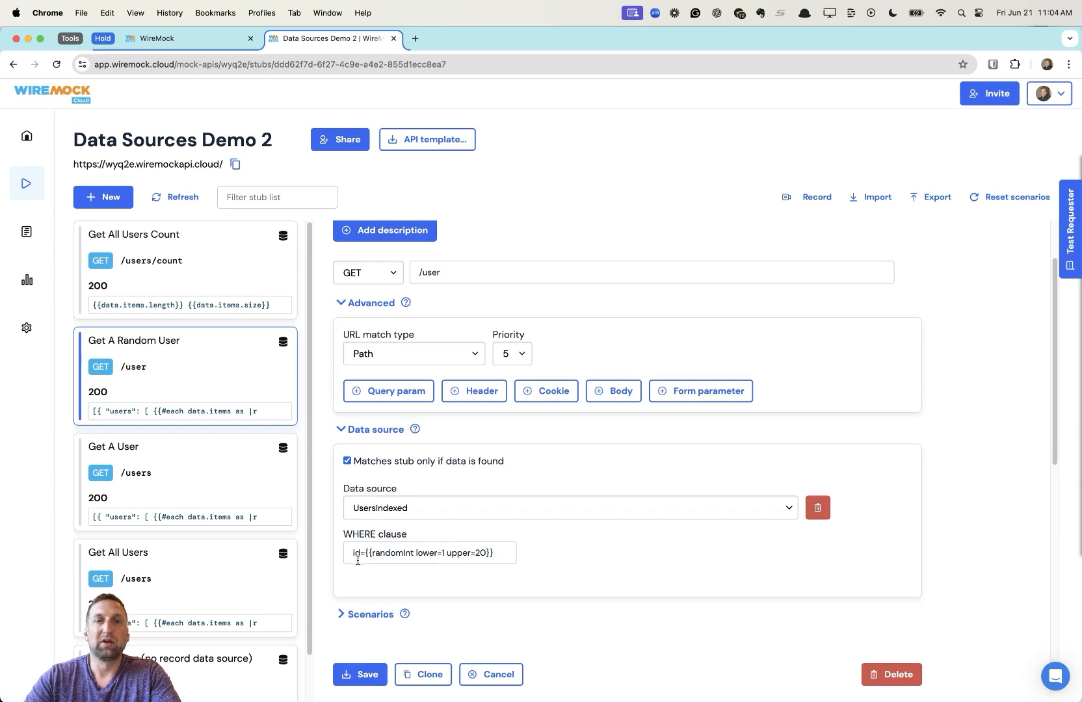
left_click_drag(351, 555, 364, 556)
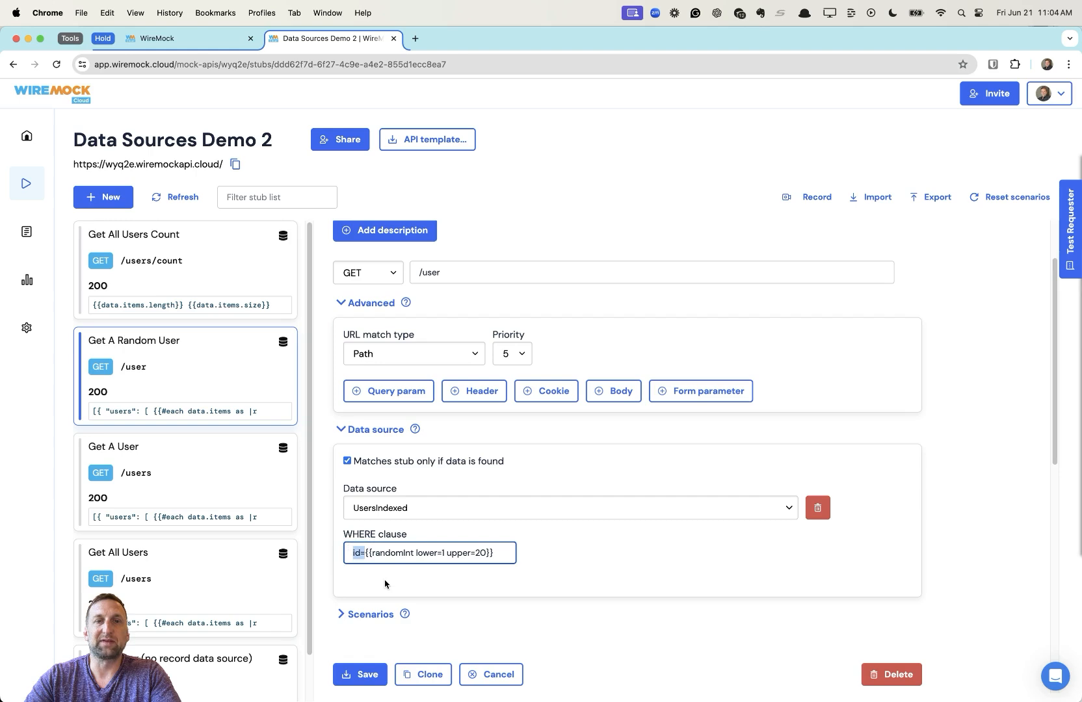
double_click(380, 553)
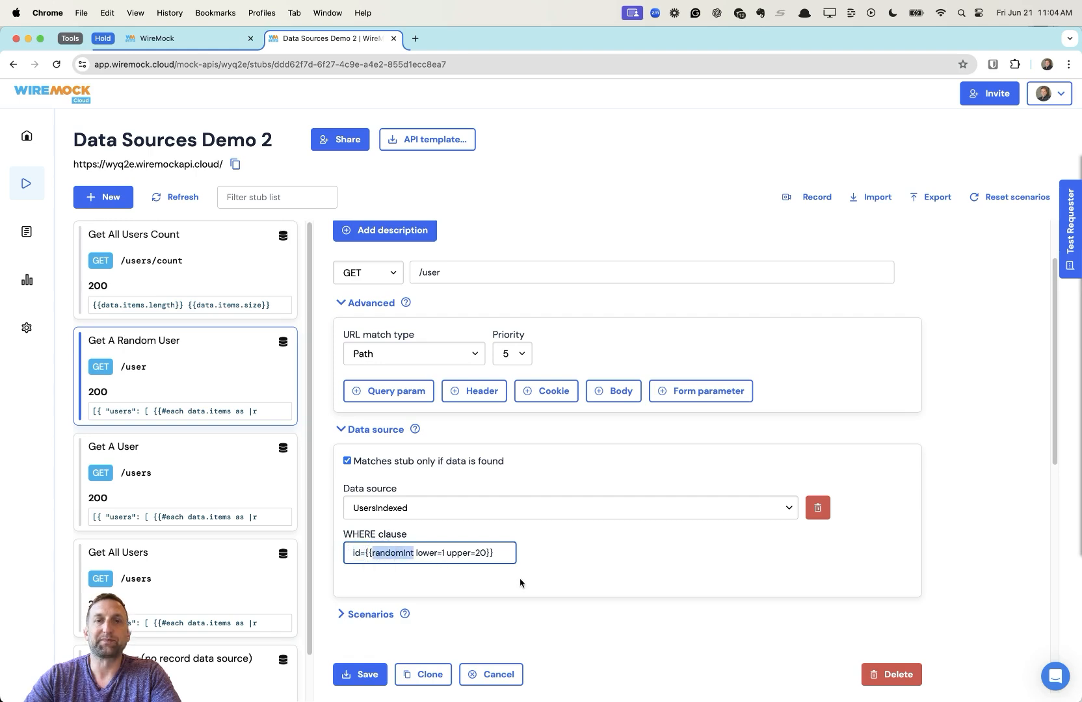
- Examine the Get A Random User stub's JSON response template, including the users array, the each loop over data.items, and the userName mapping
scroll(520, 583, "down", 3)
scroll(520, 583, "down", 8)
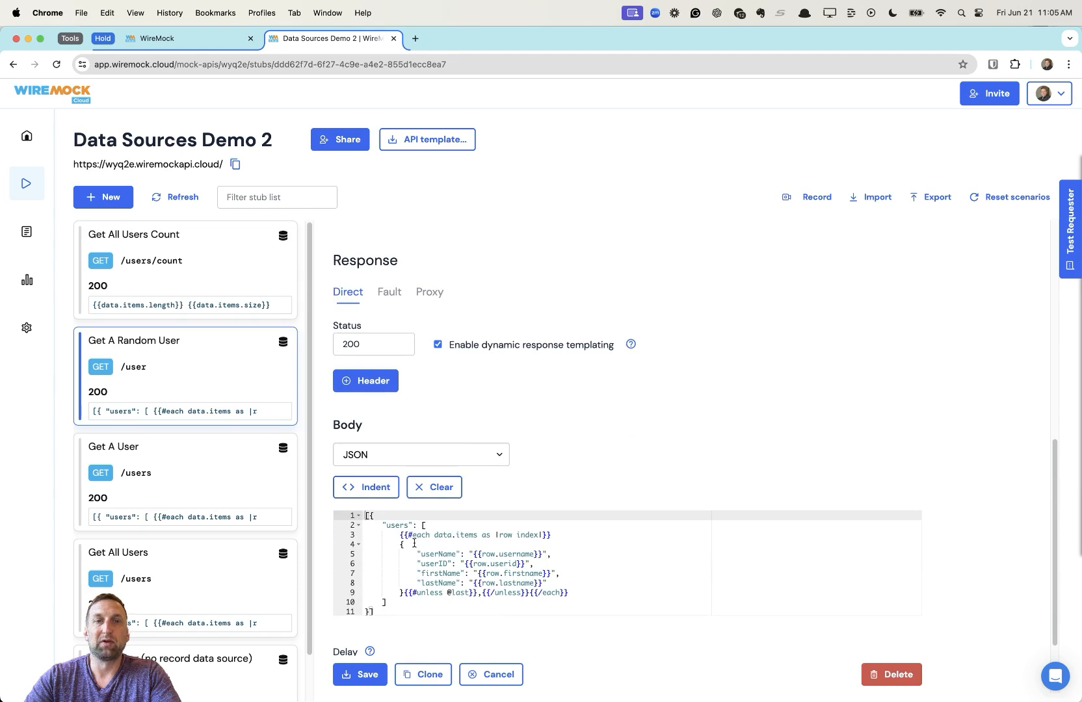
double_click(399, 525)
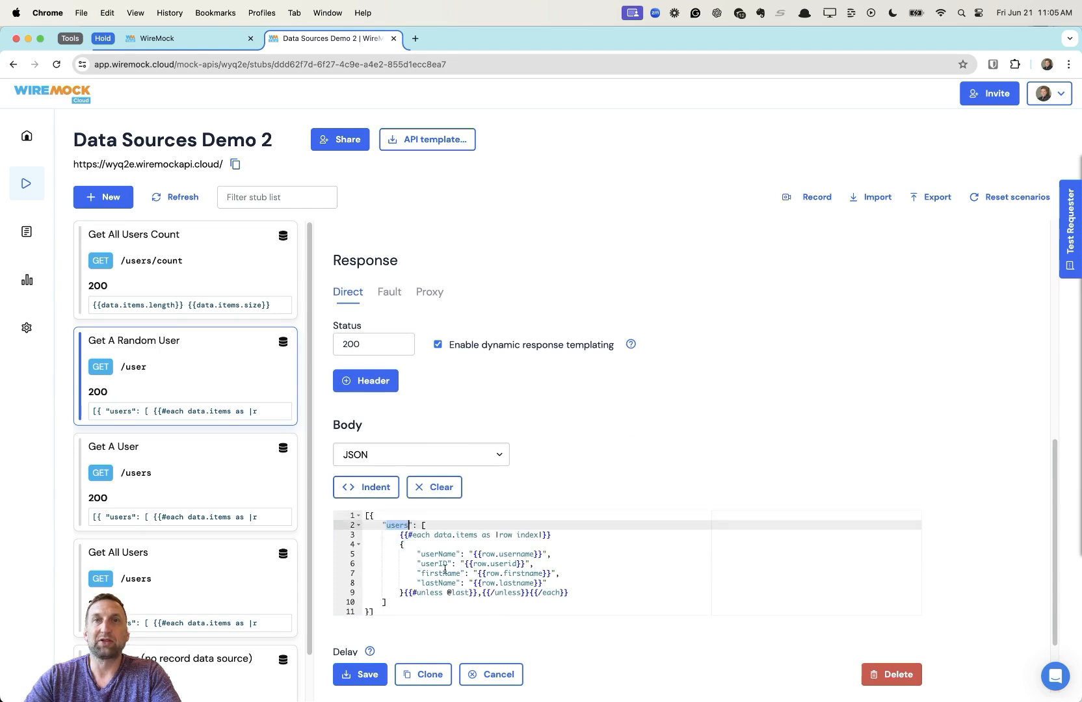
double_click(421, 534)
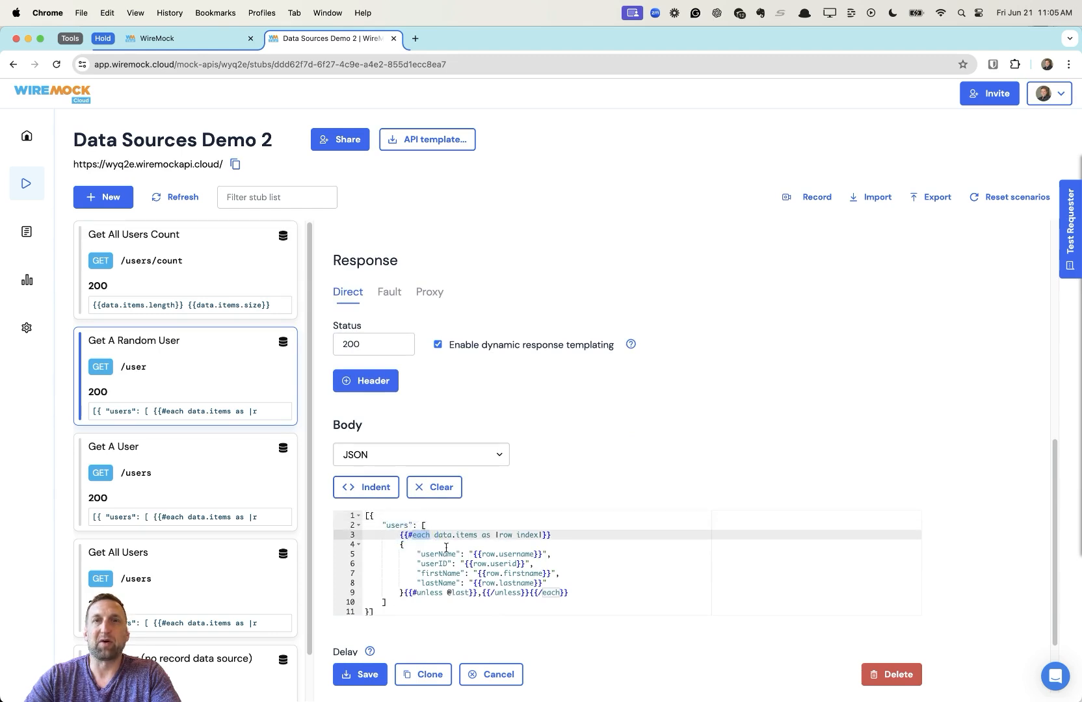
left_click_drag(435, 535, 478, 535)
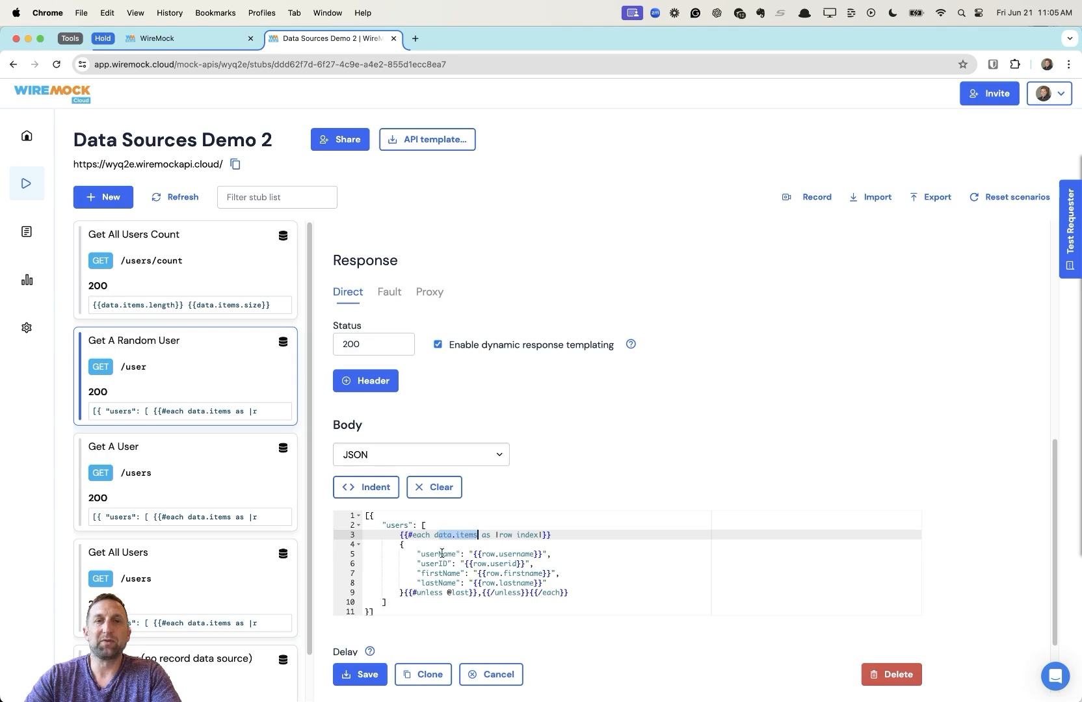
double_click(442, 554)
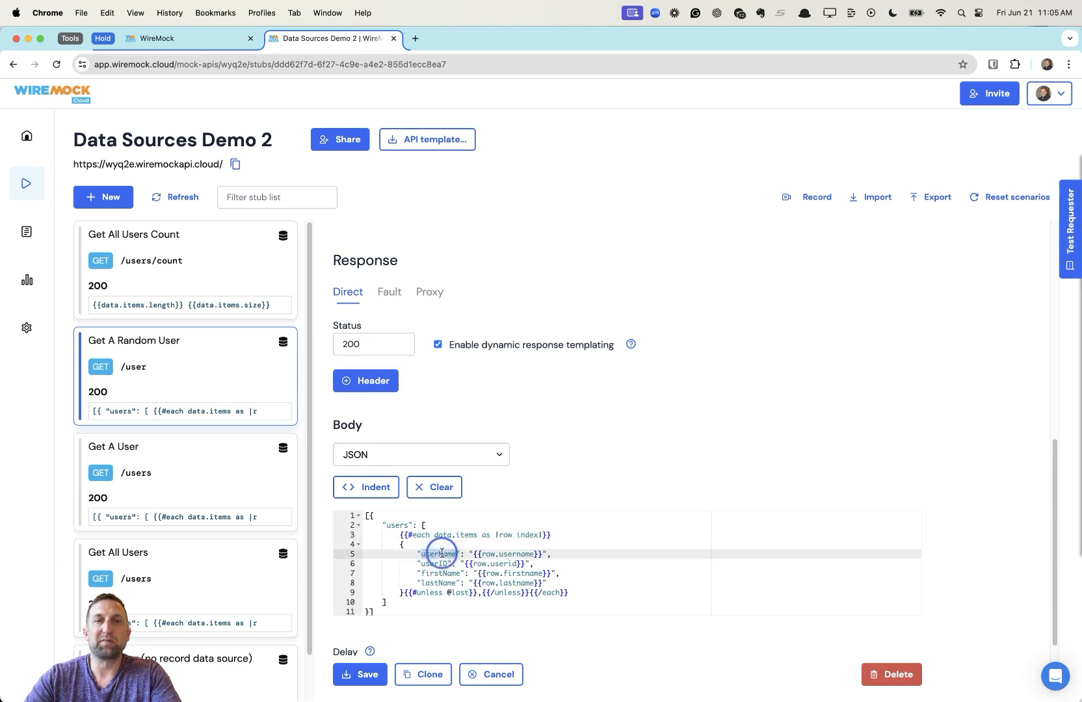
double_click(518, 554)
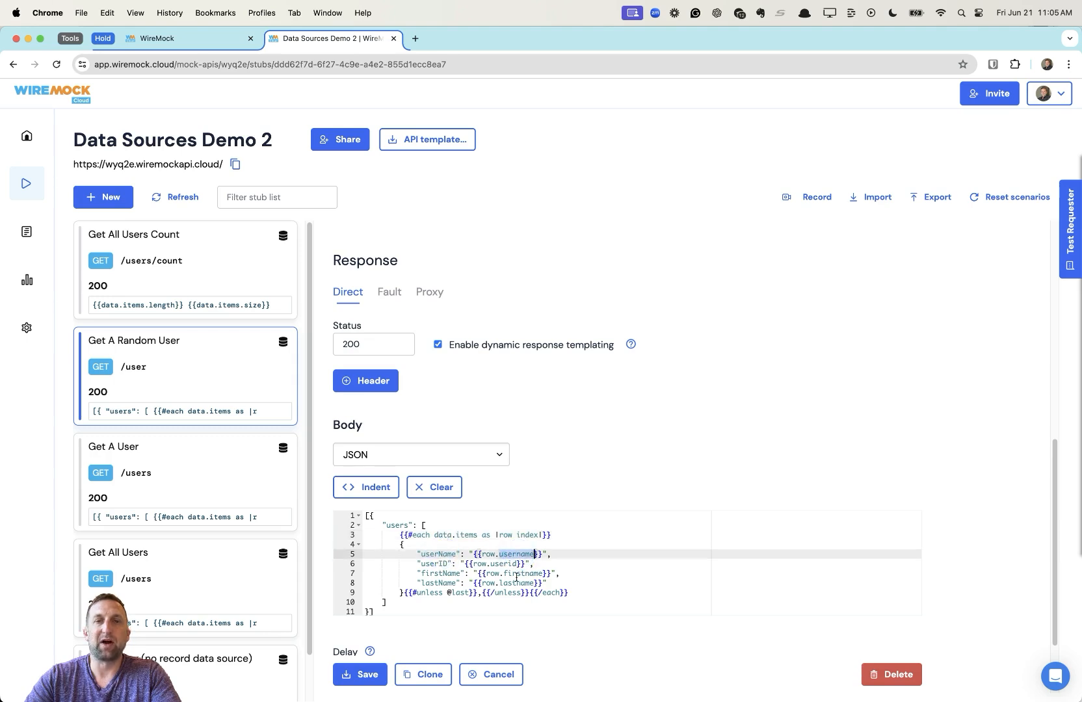
- Examine the userID, firstName and lastName mappings in the Get A Random User stub's JSON response template
double_click(503, 563)
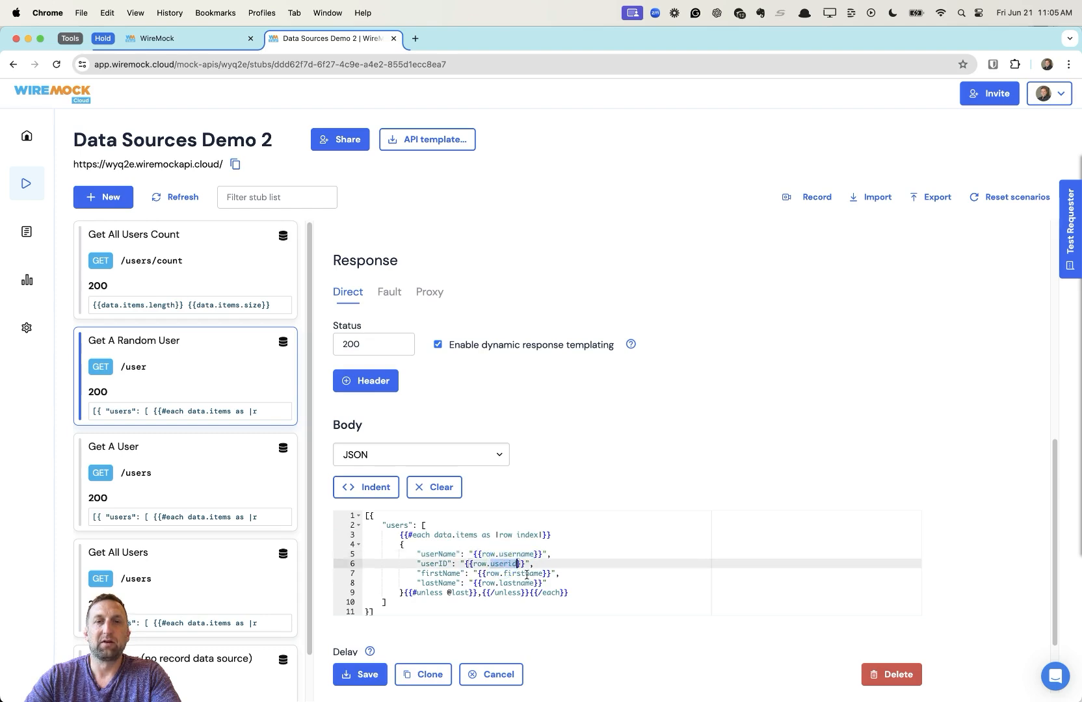
double_click(524, 573)
double_click(520, 583)
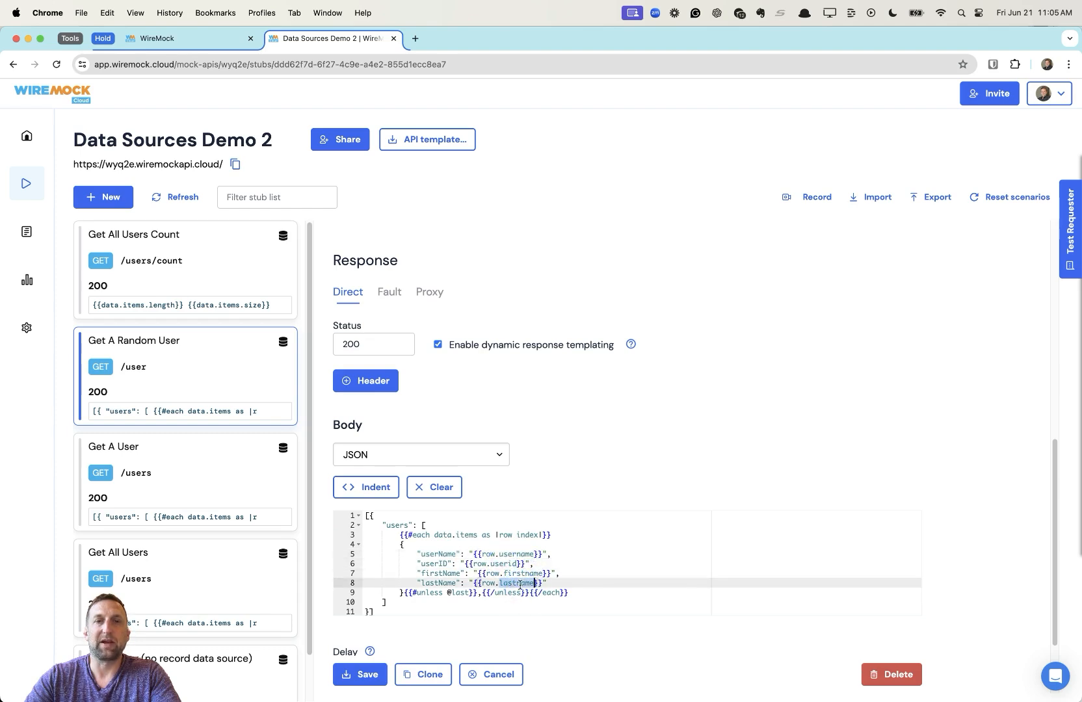
- Send the Get A Random User test request three times to compare the users returned
left_click(1067, 247)
left_click(616, 534)
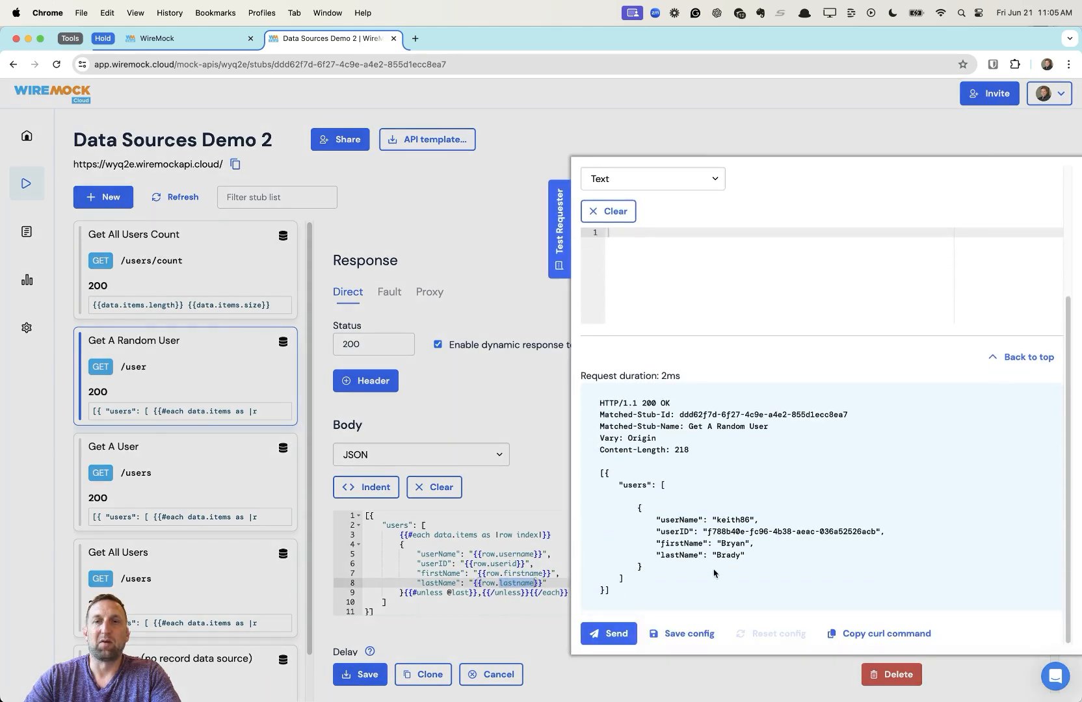
left_click(615, 634)
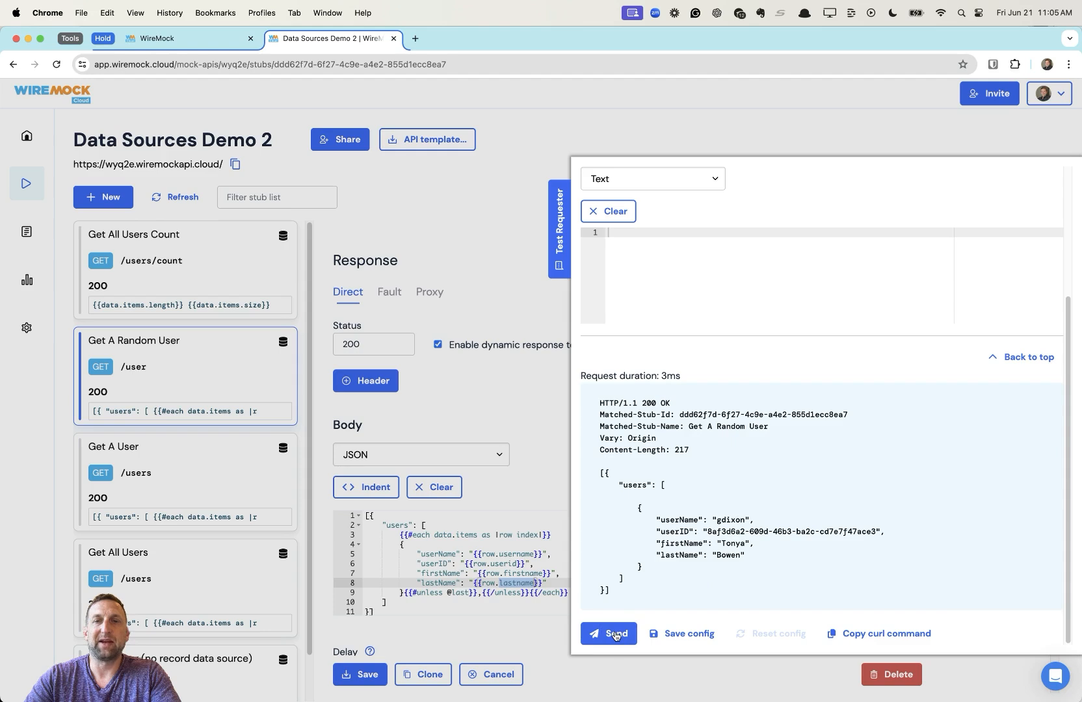
left_click(615, 634)
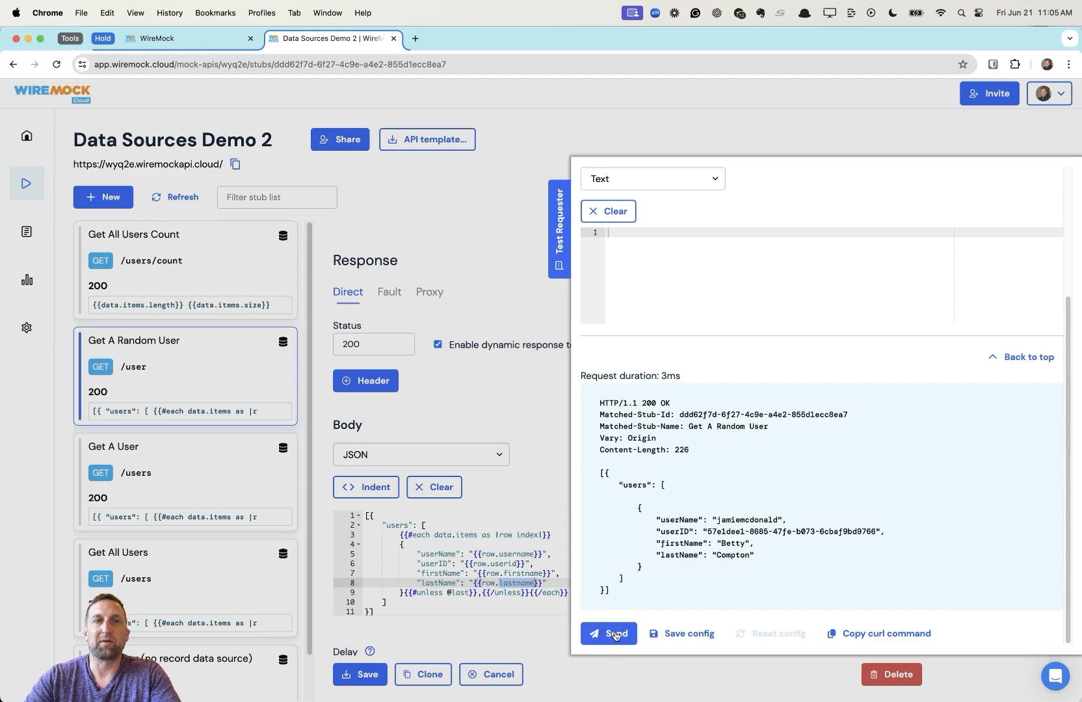
- Open the Get A User stub and examine its firstName query matcher, data source WHERE clause and JSON response template
left_click(260, 473)
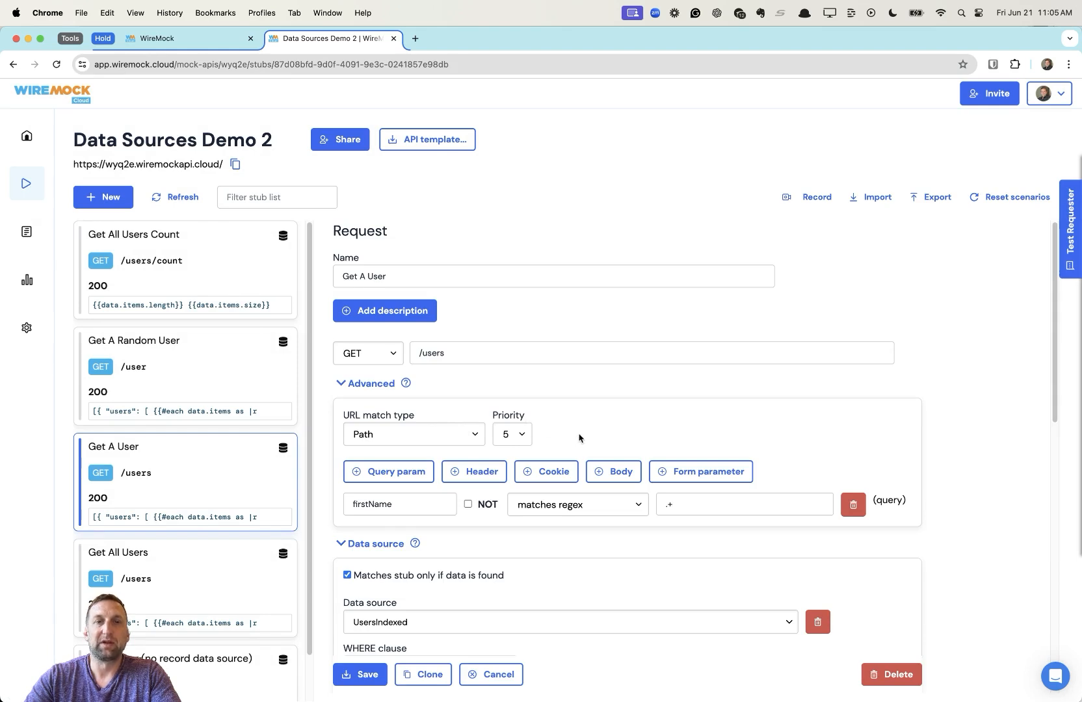
scroll(579, 438, "down", 5)
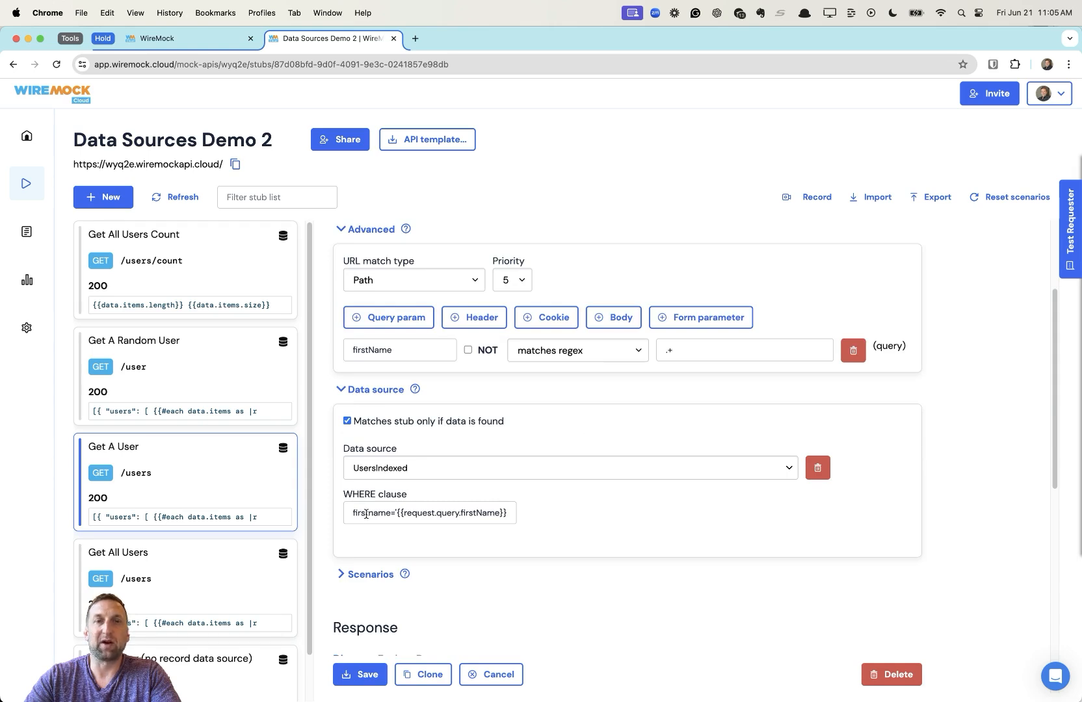
left_click(448, 513)
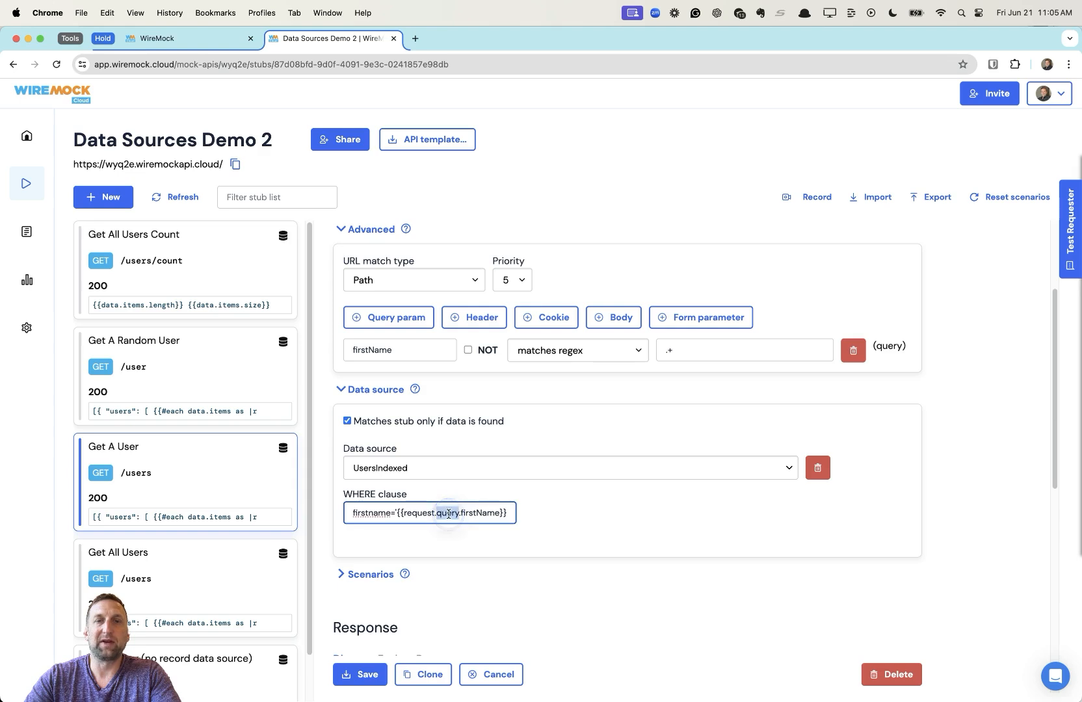
double_click(490, 513)
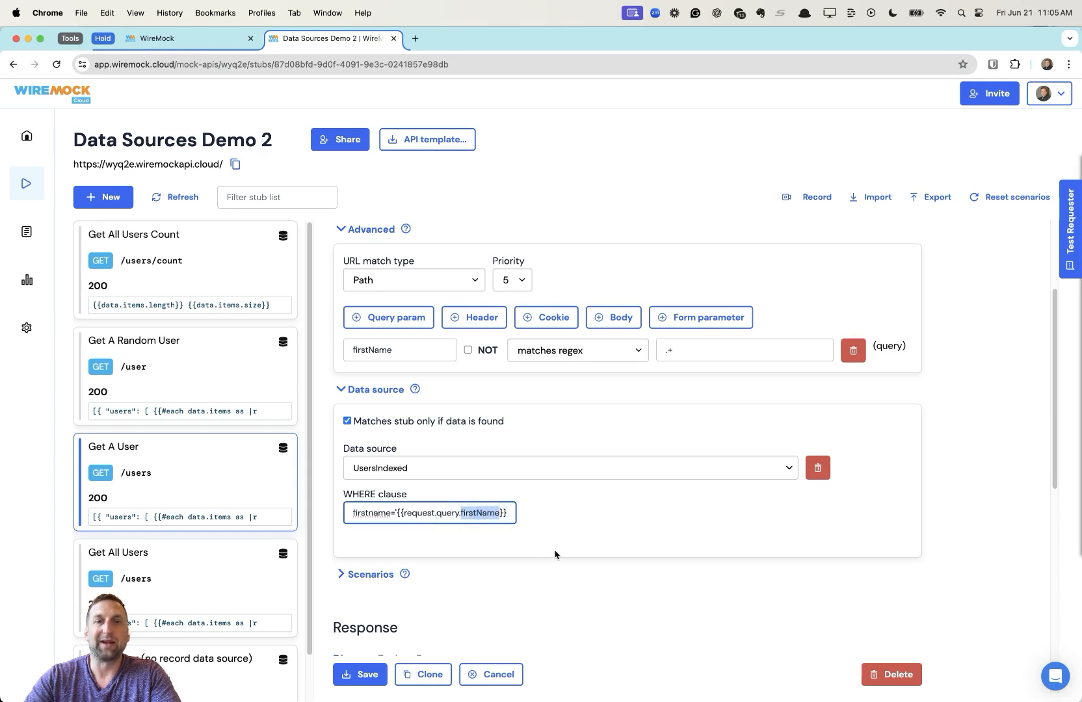
scroll(555, 553, "down", 5)
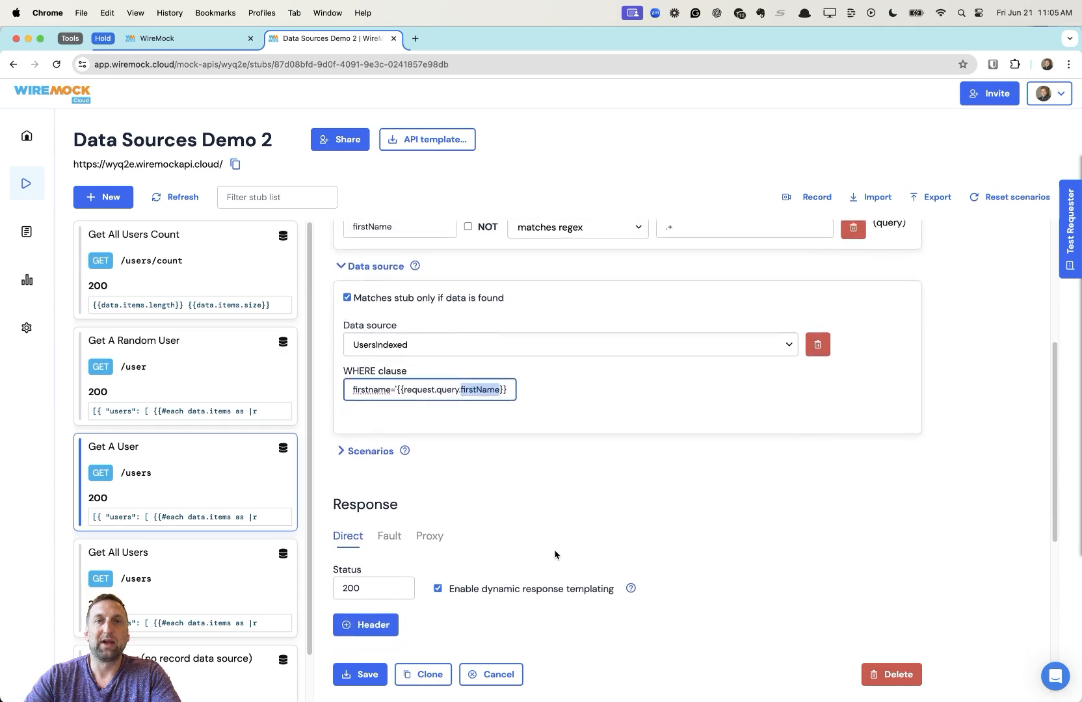
scroll(555, 553, "down", 6)
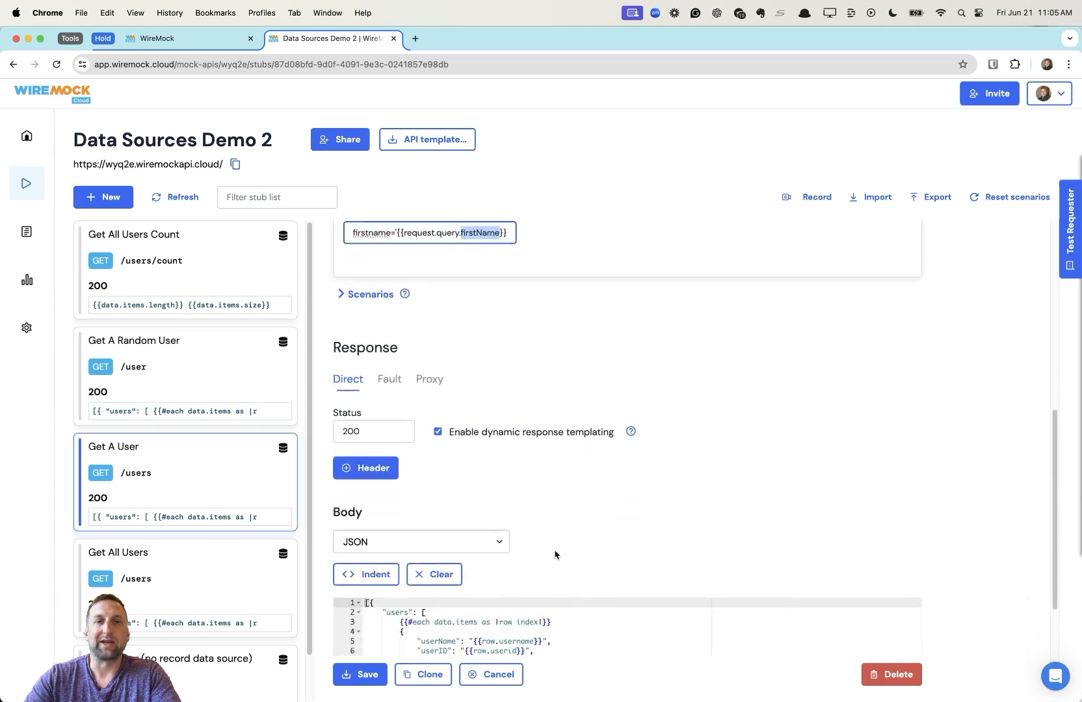
scroll(554, 553, "down", 1)
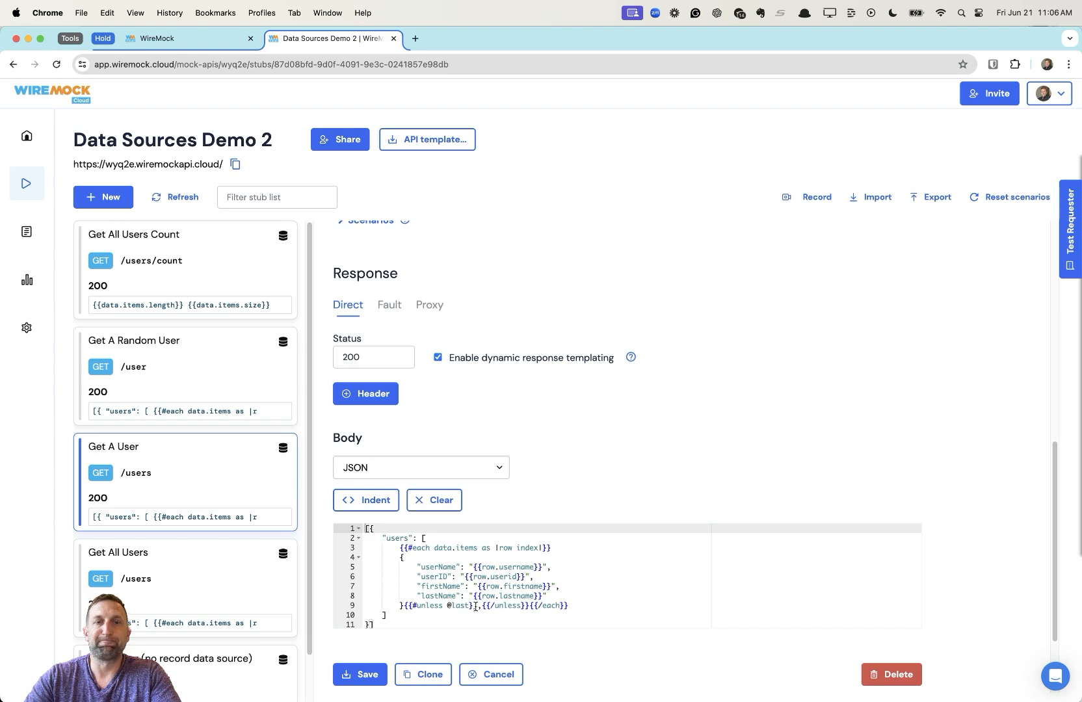
- Send a test GET request to /users, replacing the firstName query value with another first name
left_click(1069, 242)
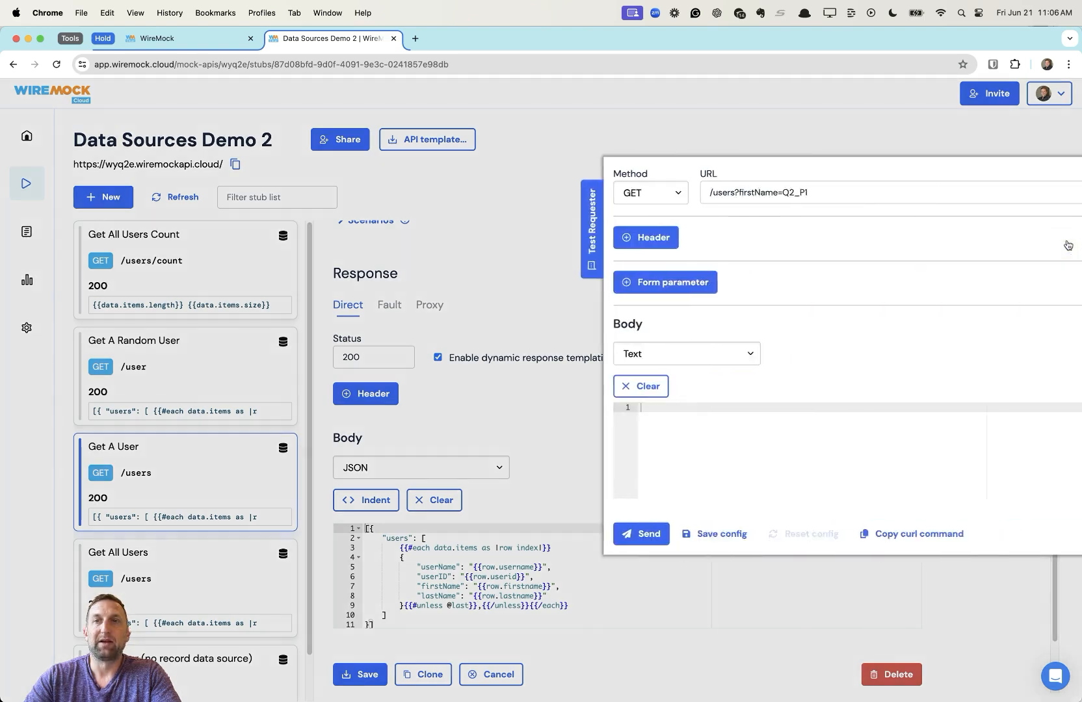
double_click(751, 193)
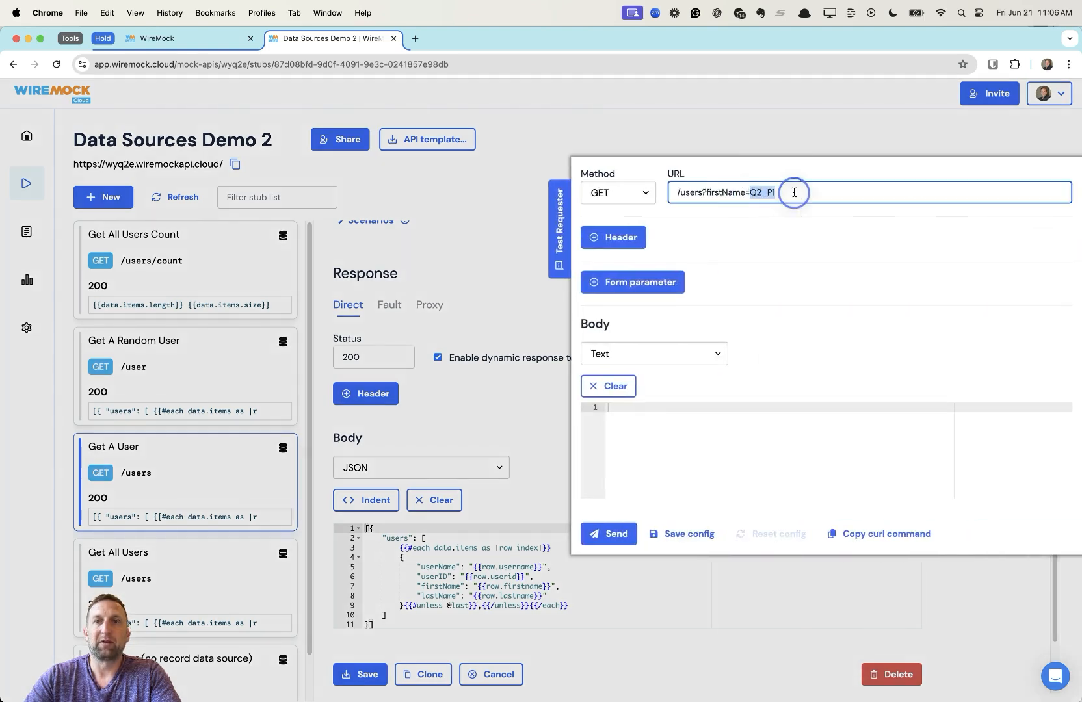
type("Jill")
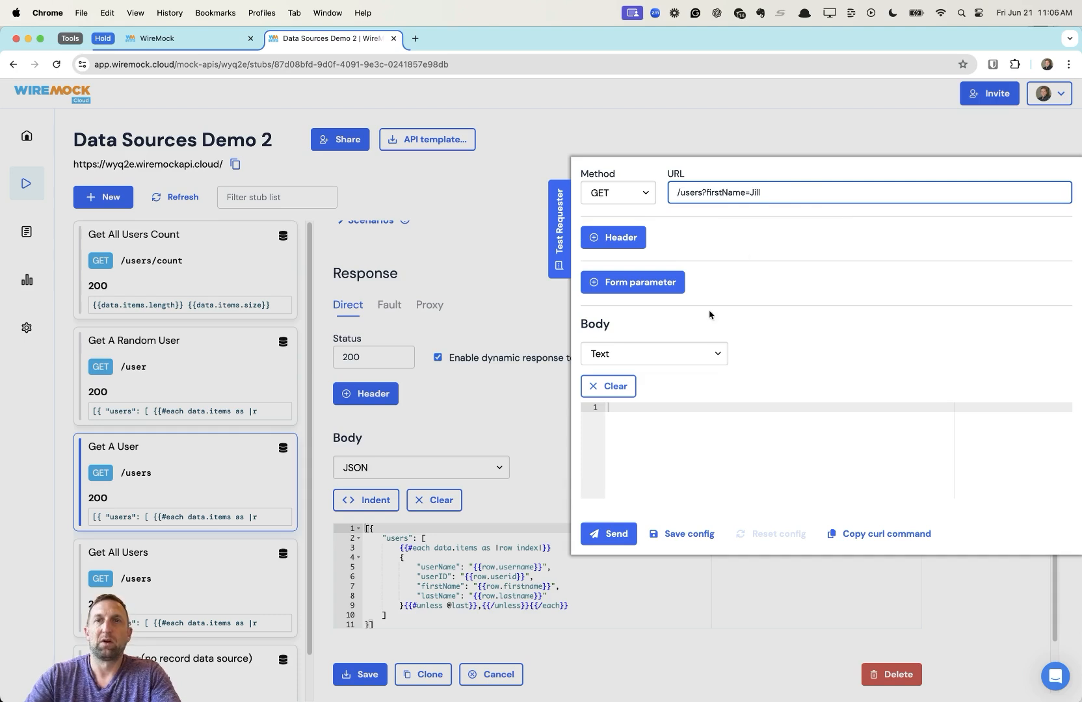
left_click(628, 535)
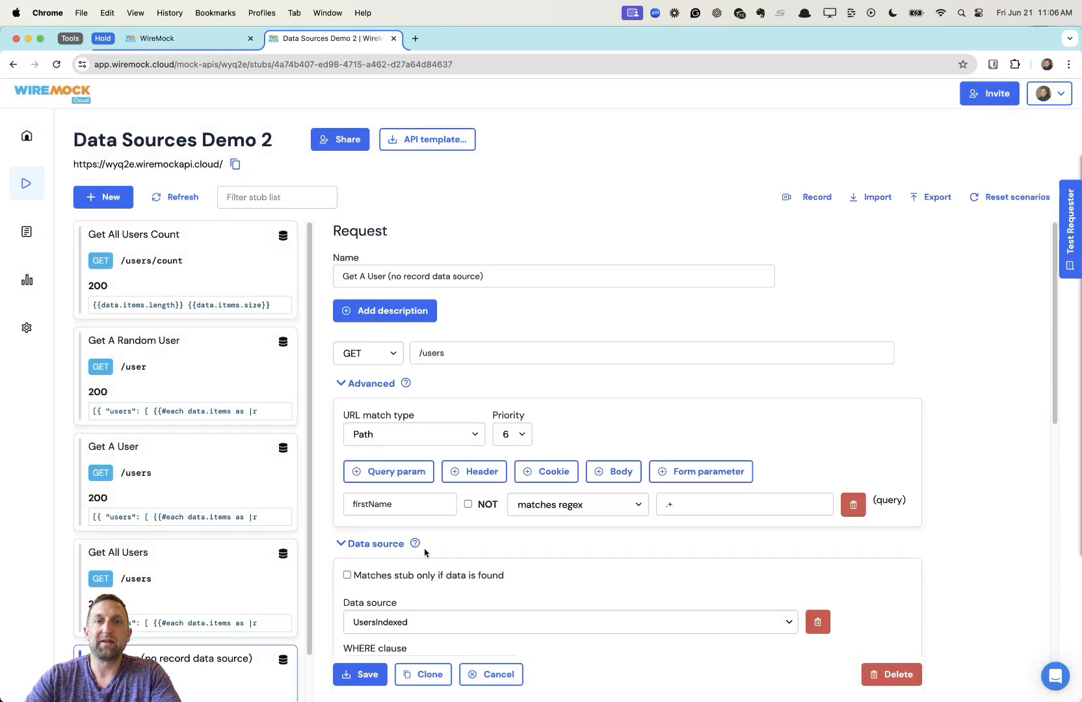
- Open the Get A User (no record data source) stub and examine its priority, data source settings and response
scroll(424, 553, "down", 3)
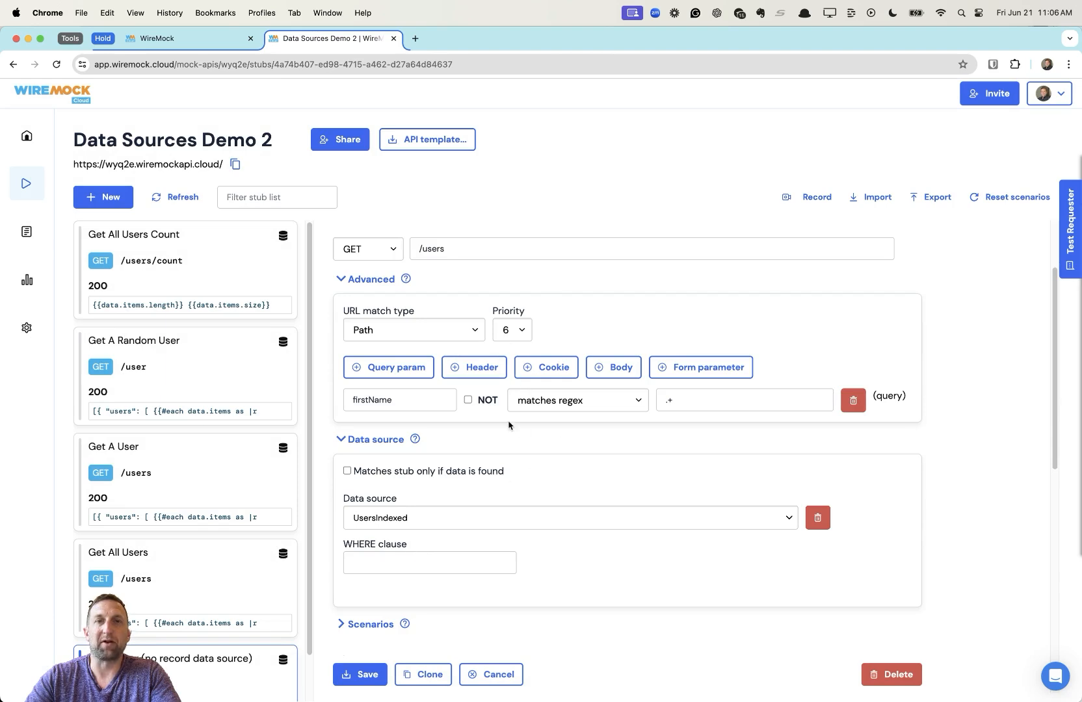
scroll(543, 470, "down", 1)
scroll(542, 470, "down", 6)
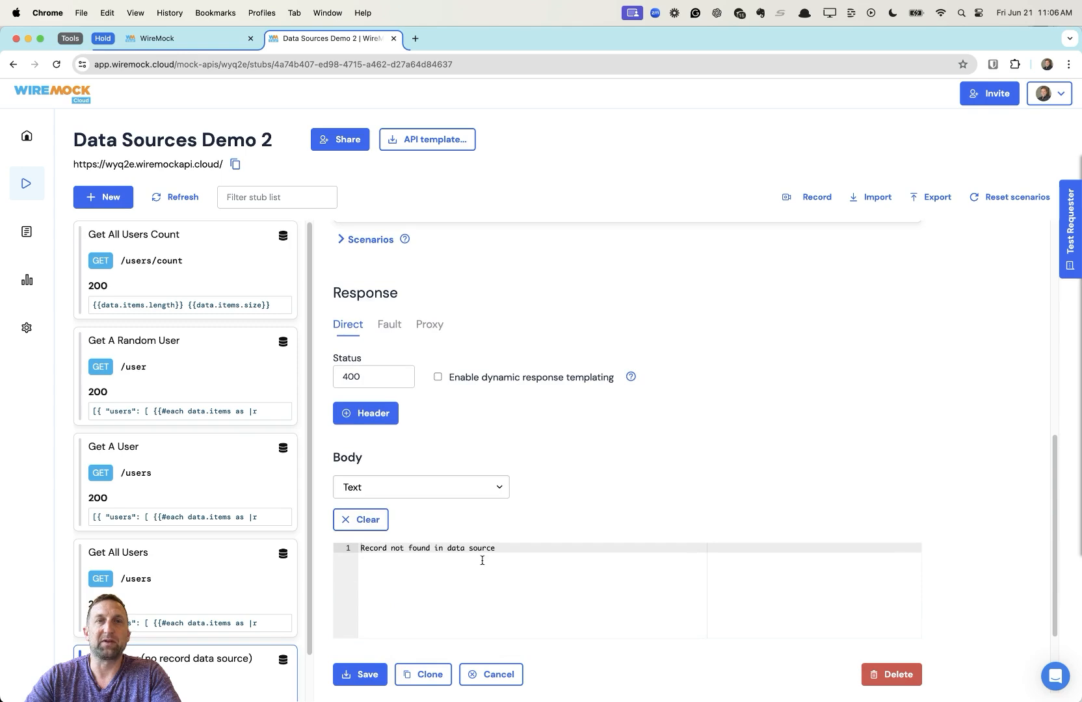
- Reopen the Get A User stub, send a test GET request with a different firstName value, and check the returned firstName
left_click(224, 461)
left_click(1067, 246)
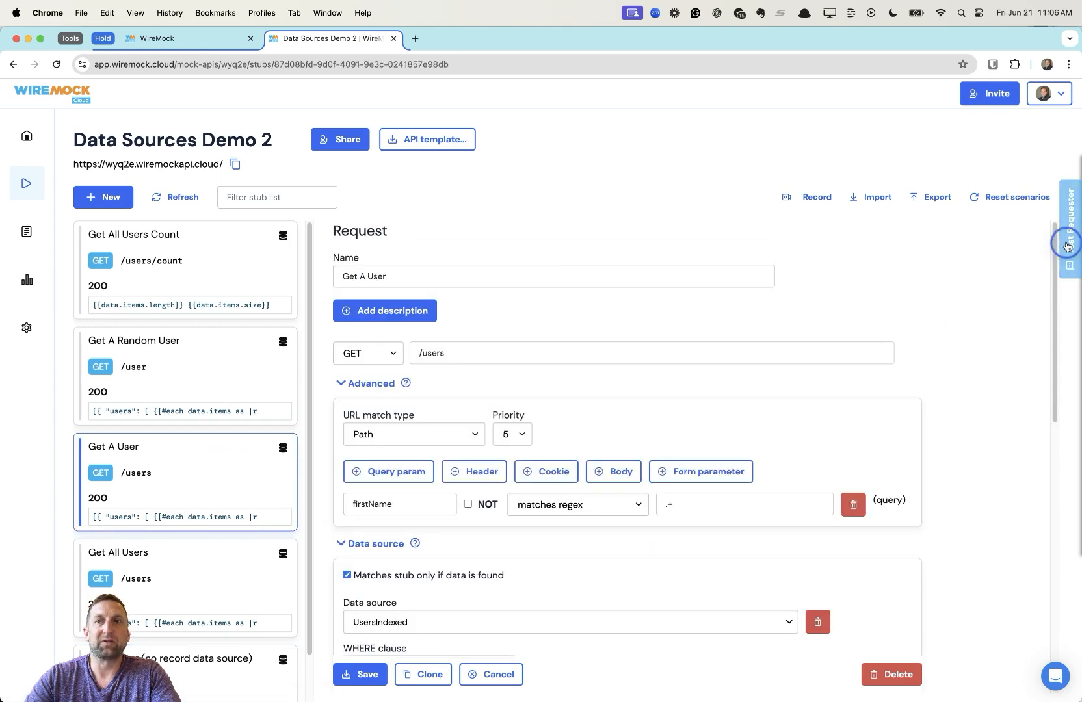
left_click_drag(750, 194, 945, 195)
type("Jason")
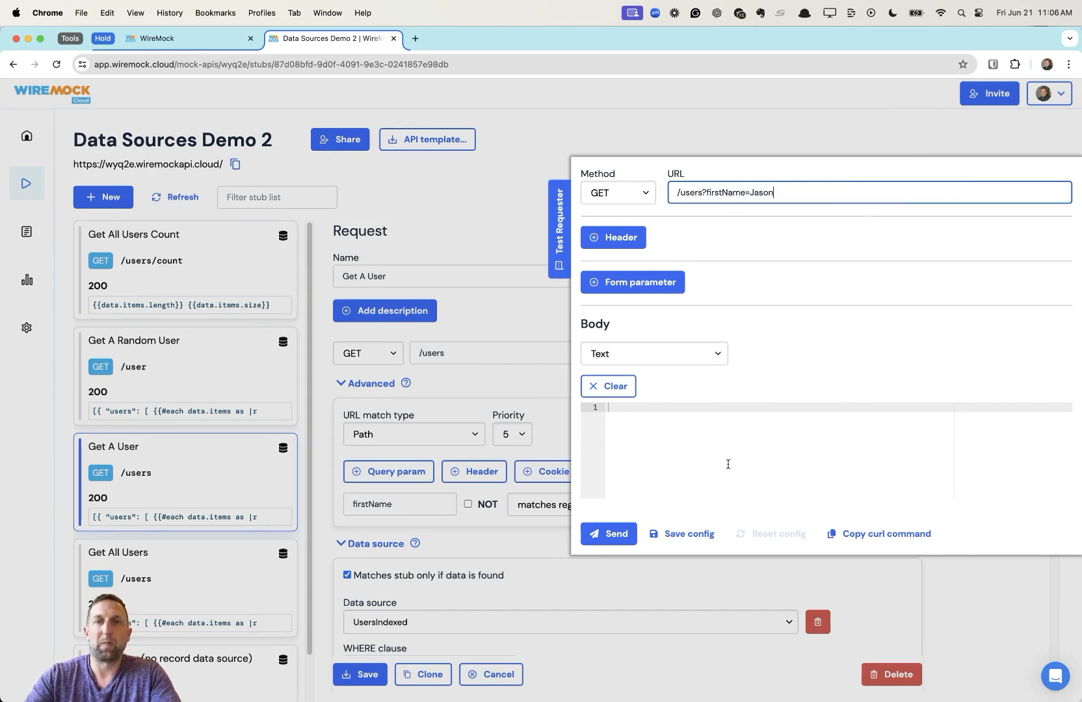
left_click(625, 534)
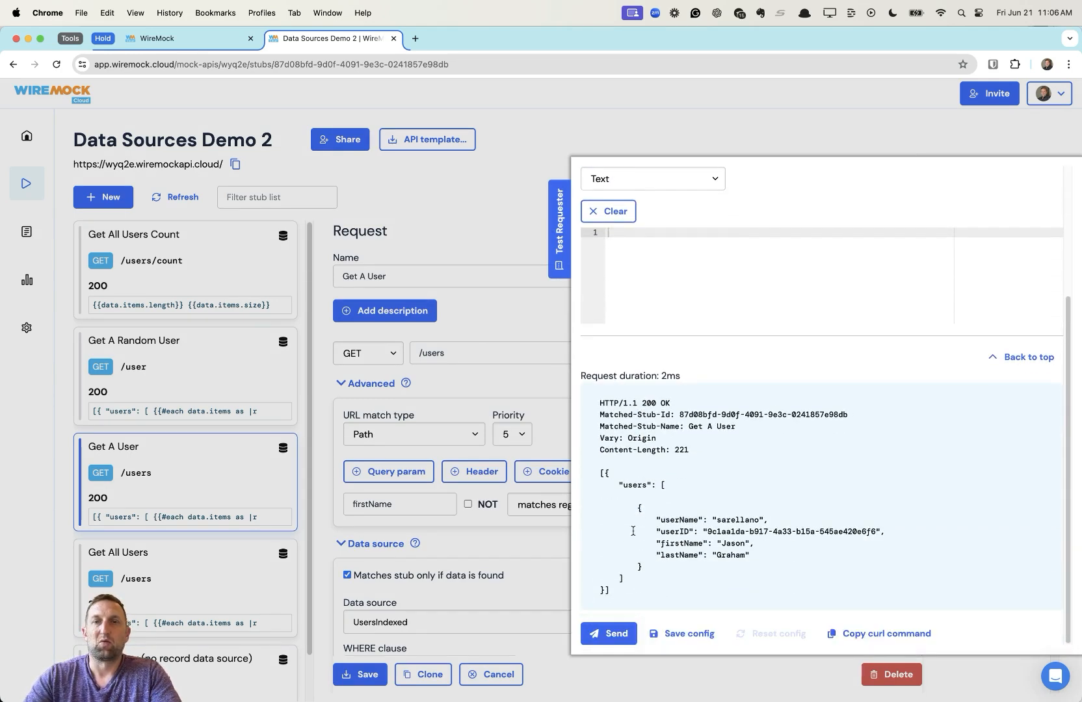
double_click(732, 543)
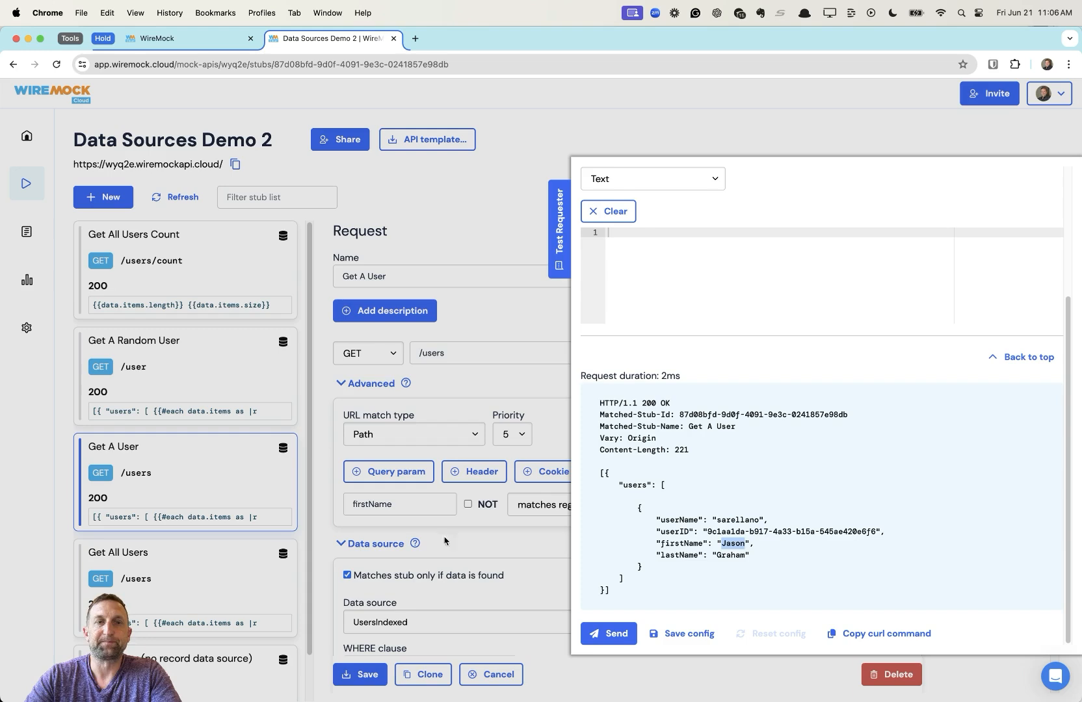
- Open the Get All Users stub and examine its data source settings, each loop and users array in the response template
left_click(263, 594)
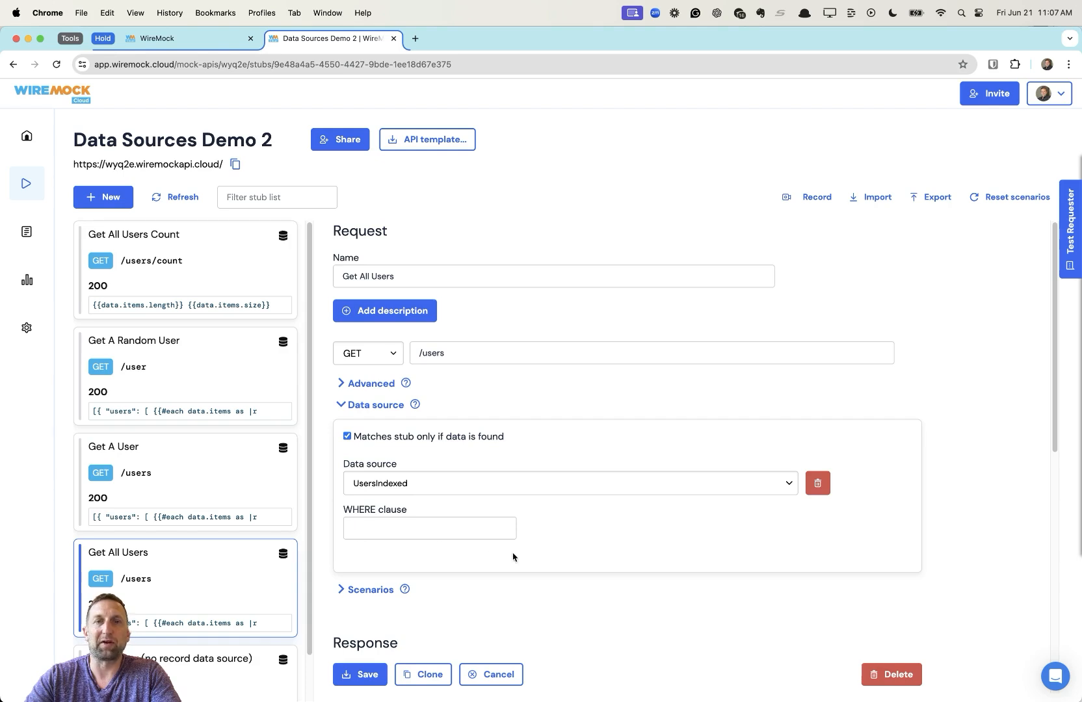
scroll(512, 557, "down", 3)
scroll(513, 557, "down", 3)
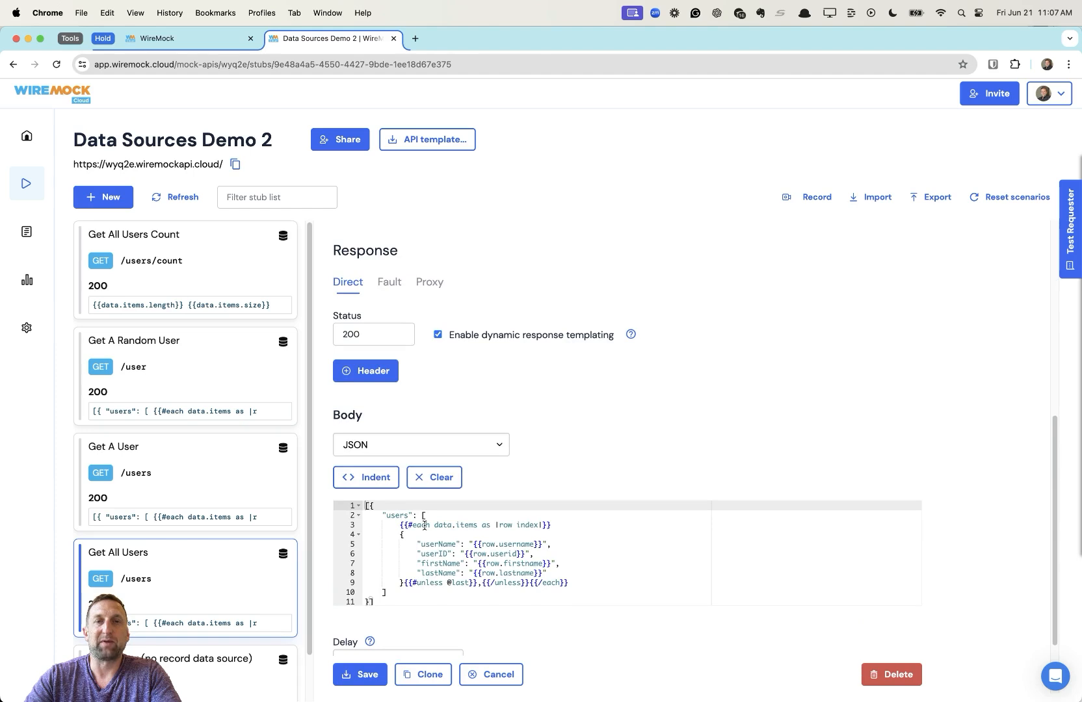
double_click(423, 525)
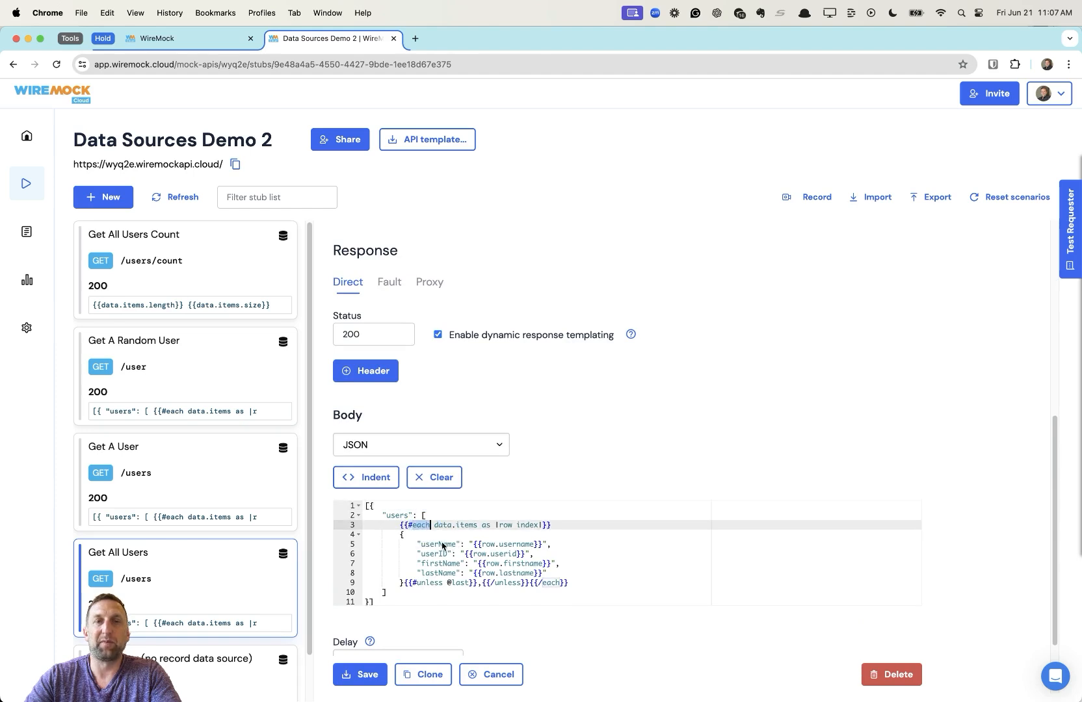
double_click(398, 516)
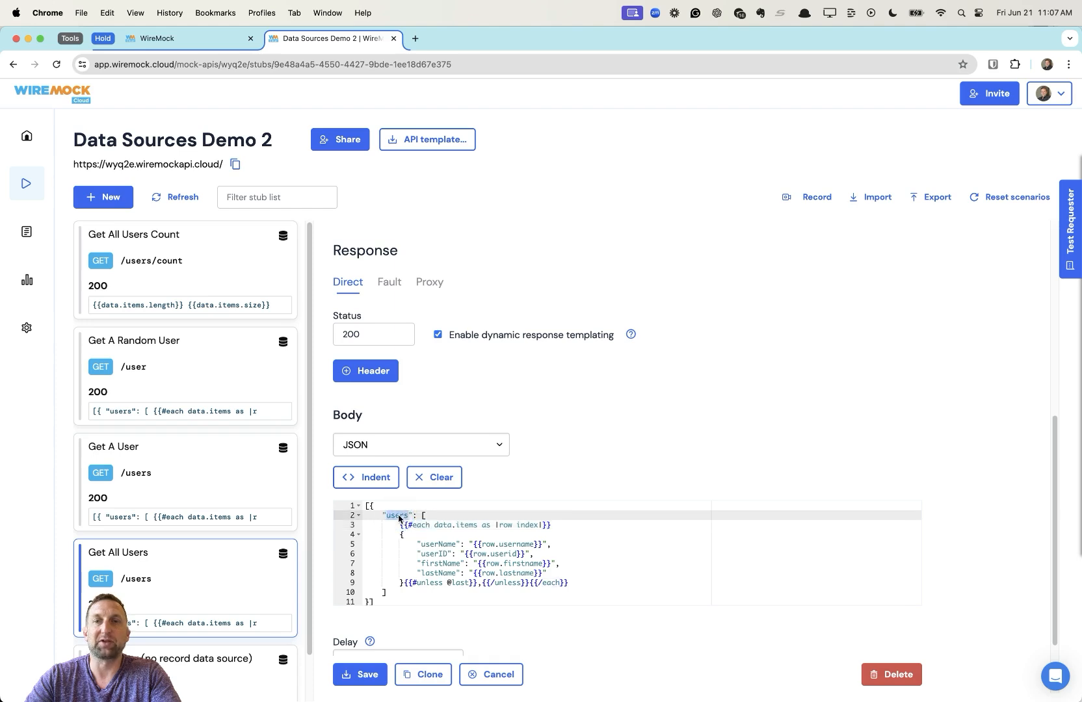
- Send a test request for the Get All Users stub and review the returned users array through its end
left_click(1072, 243)
left_click(621, 530)
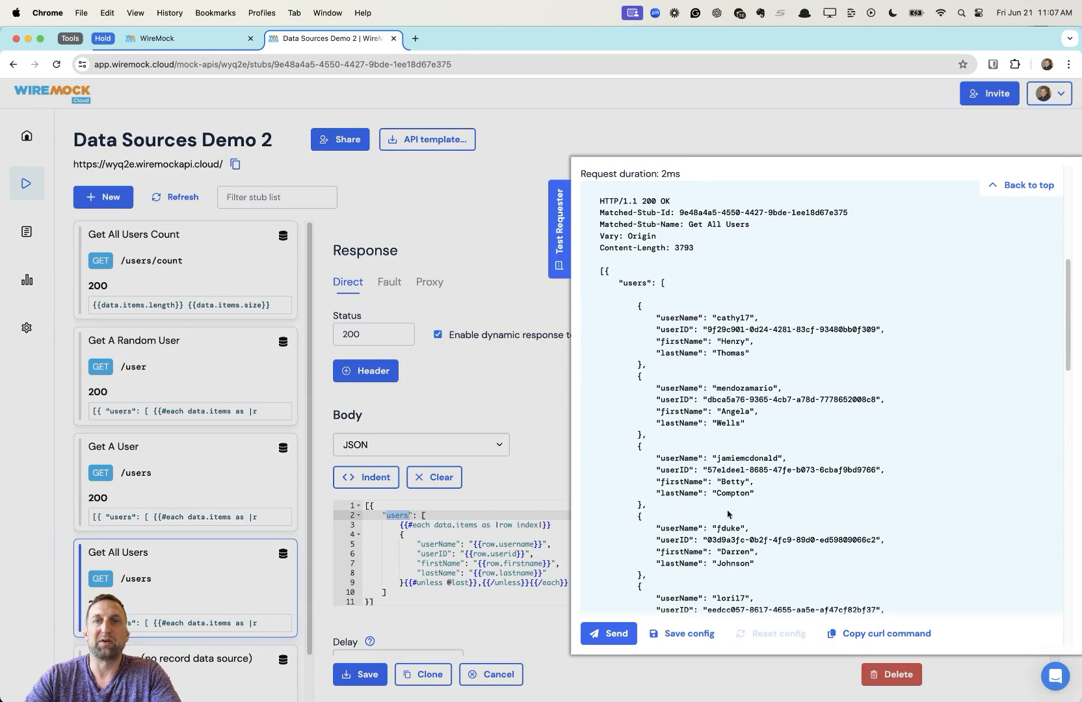
scroll(756, 526, "down", 1)
scroll(756, 526, "down", 3)
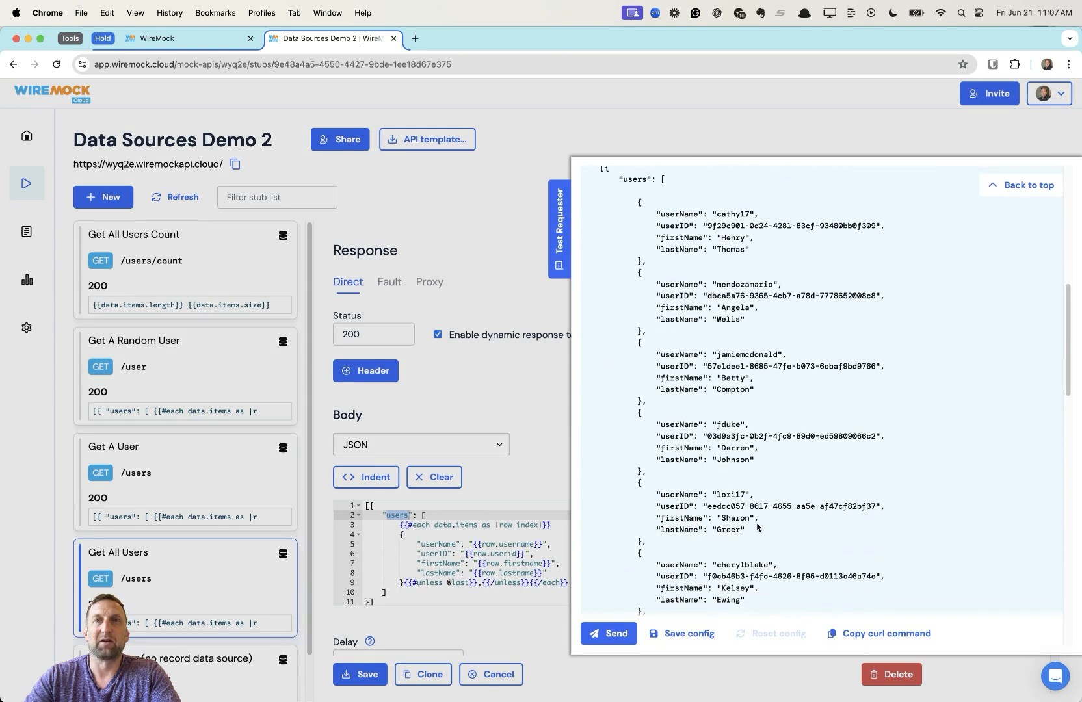
scroll(756, 526, "down", 6)
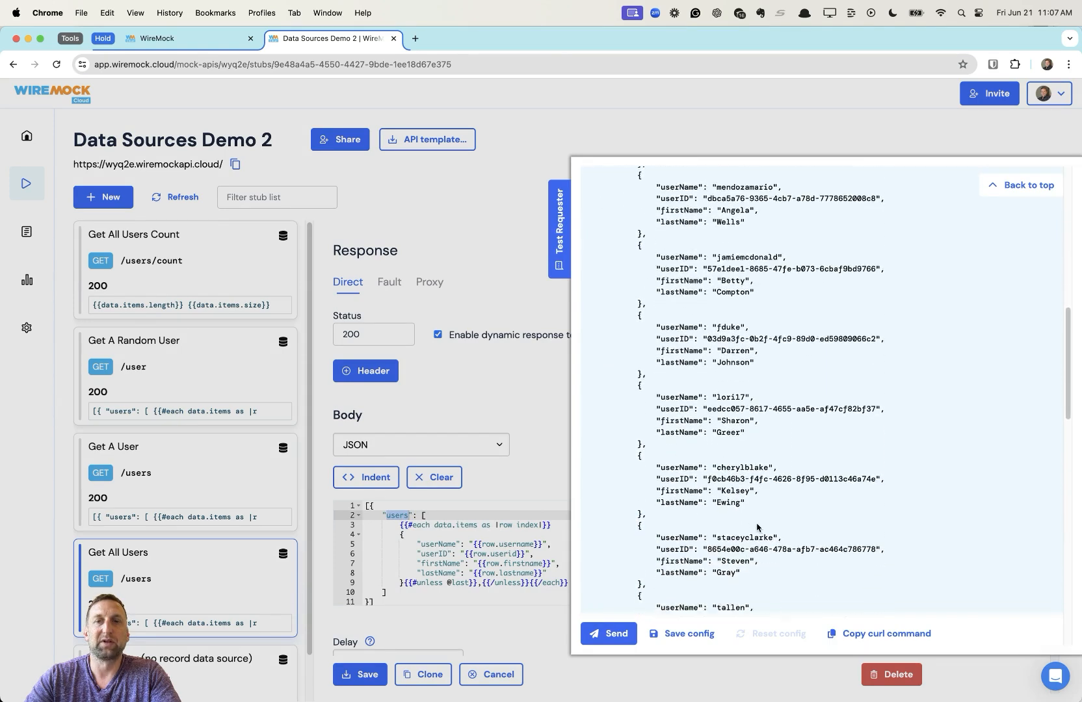
scroll(756, 527, "down", 8)
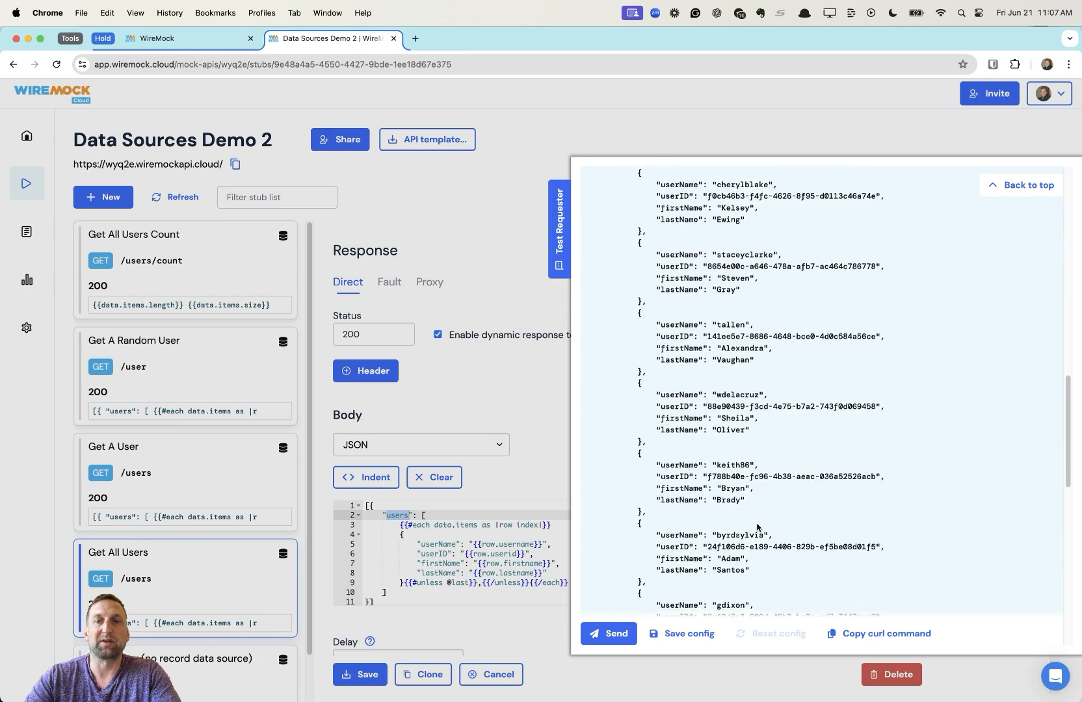
scroll(757, 527, "down", 5)
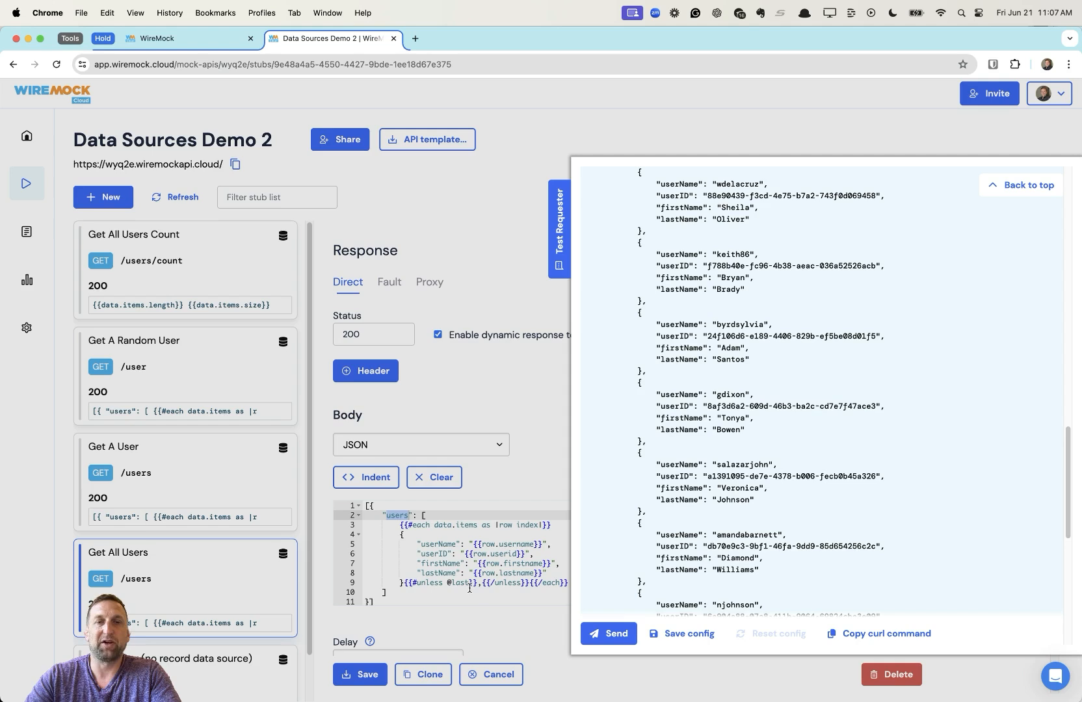
scroll(721, 557, "down", 10)
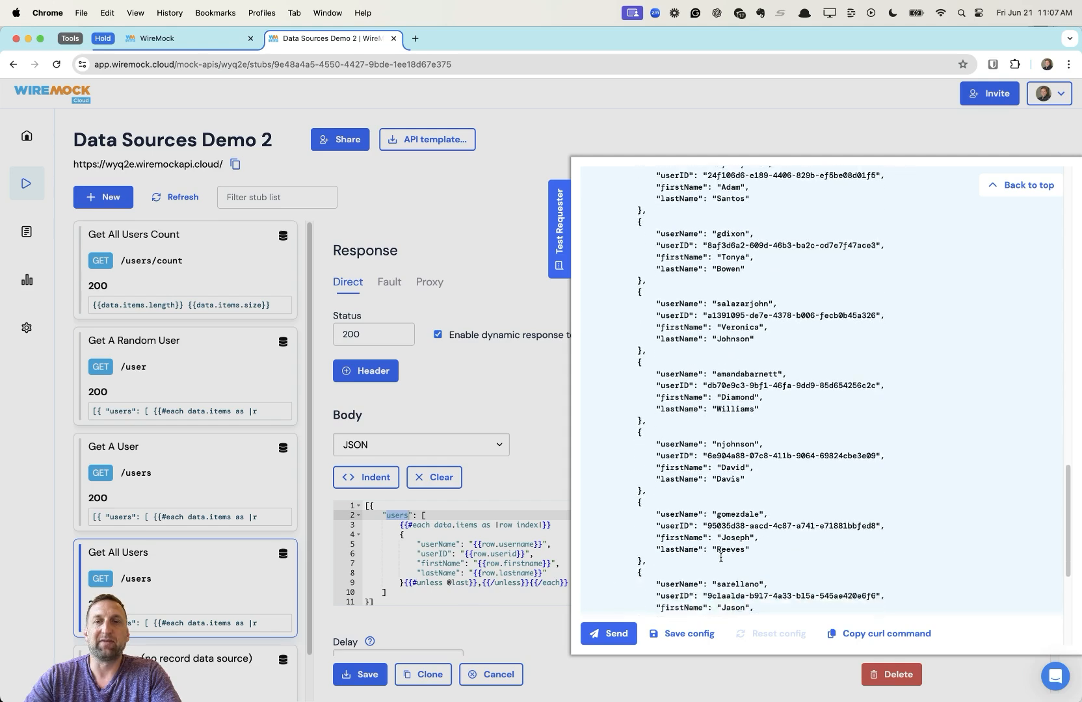
scroll(720, 557, "down", 3)
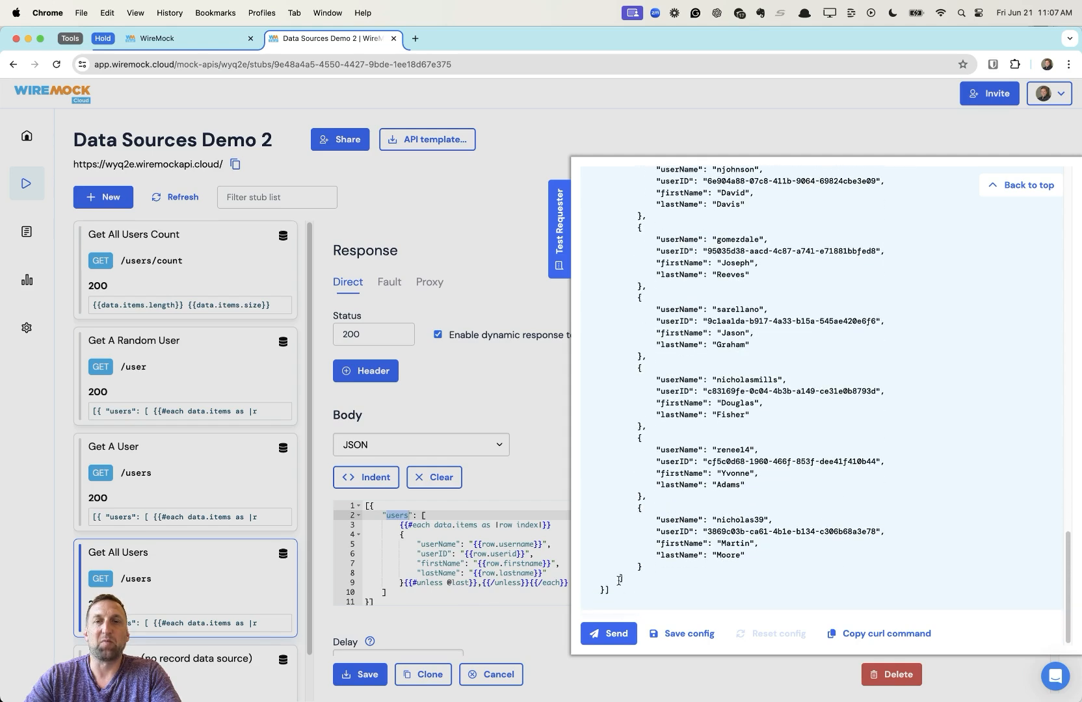